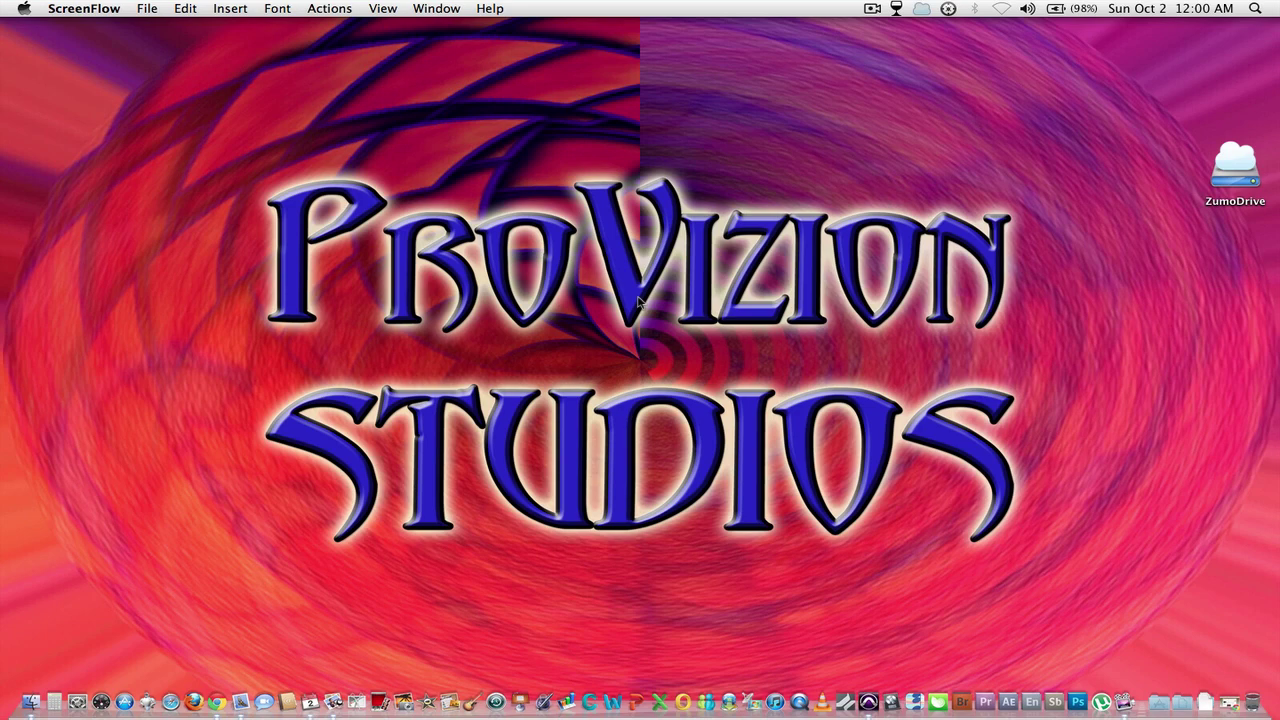
# Bring the TEST 2 session forward and select the Bass_01 and Guitar_01 regions.
pyautogui.click(869, 704)
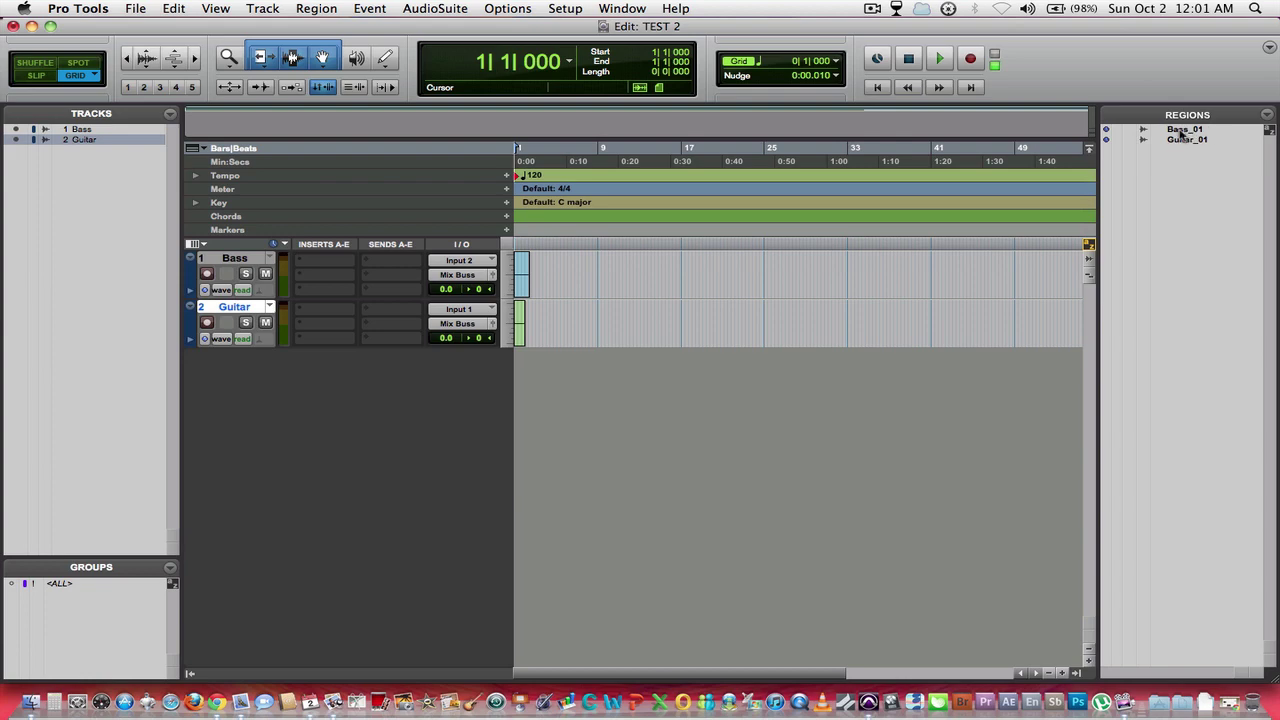
pyautogui.click(1182, 131)
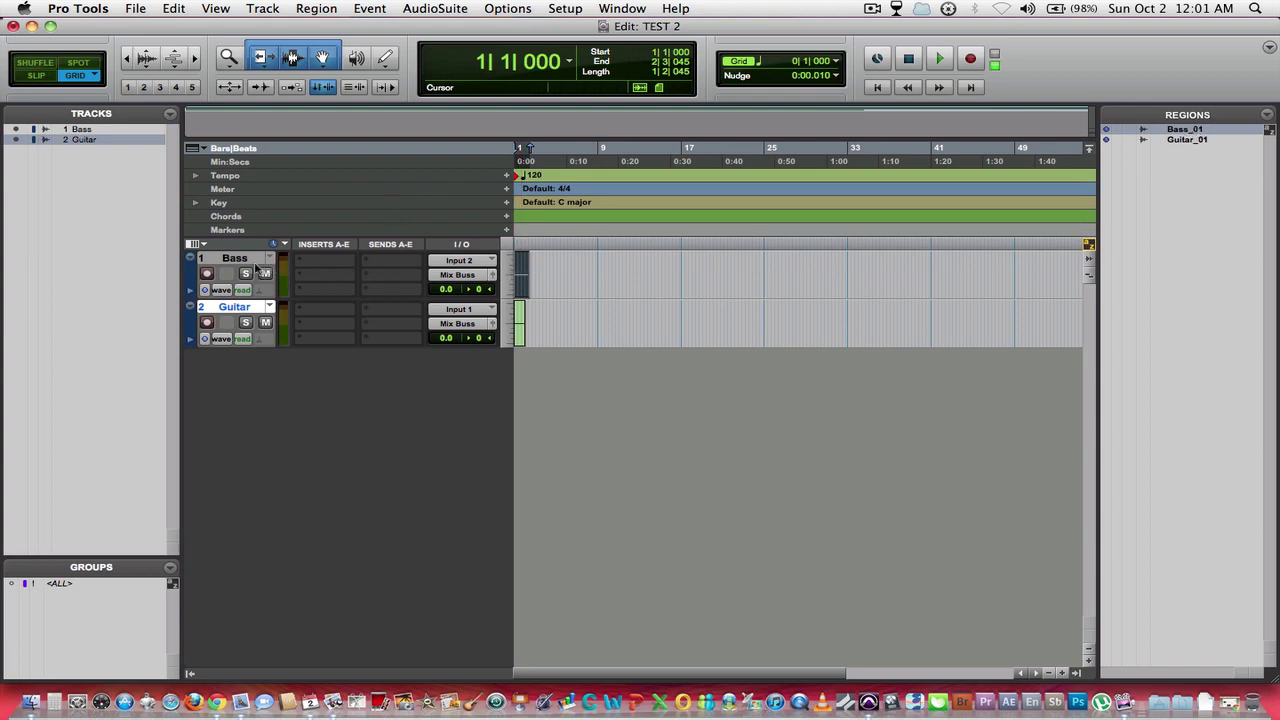
pyautogui.click(1185, 139)
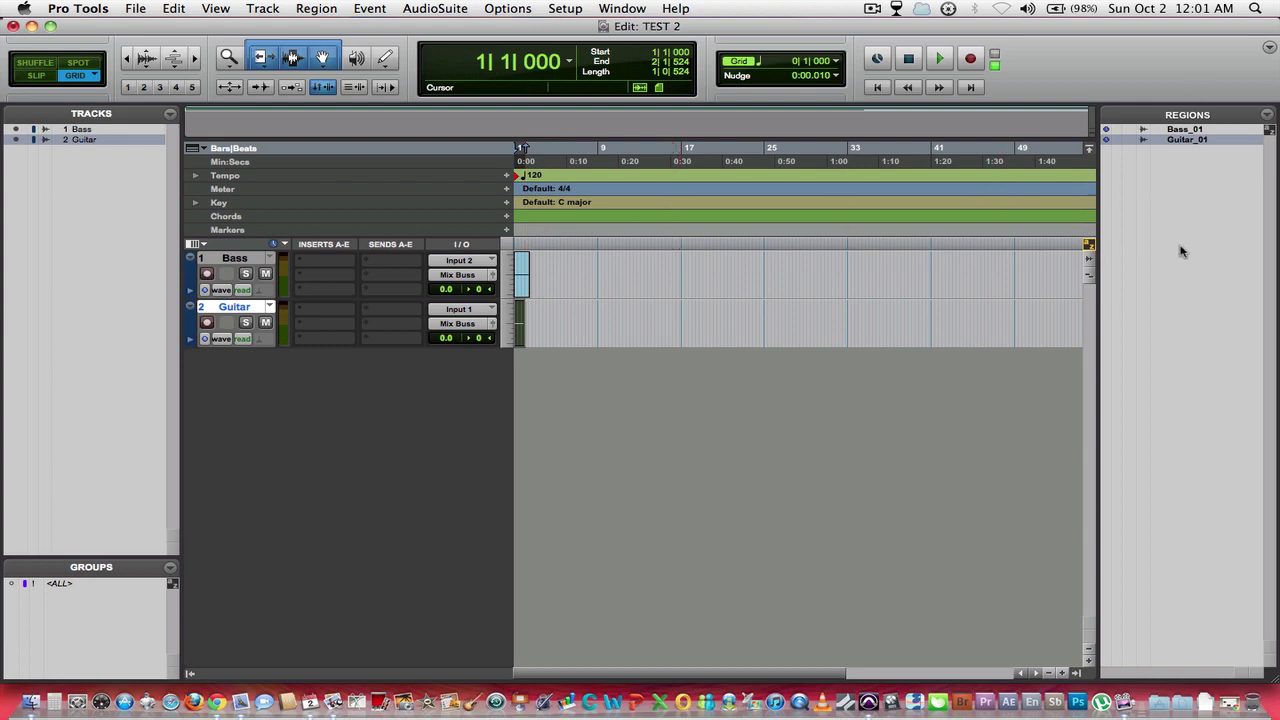
pyautogui.click(1190, 158)
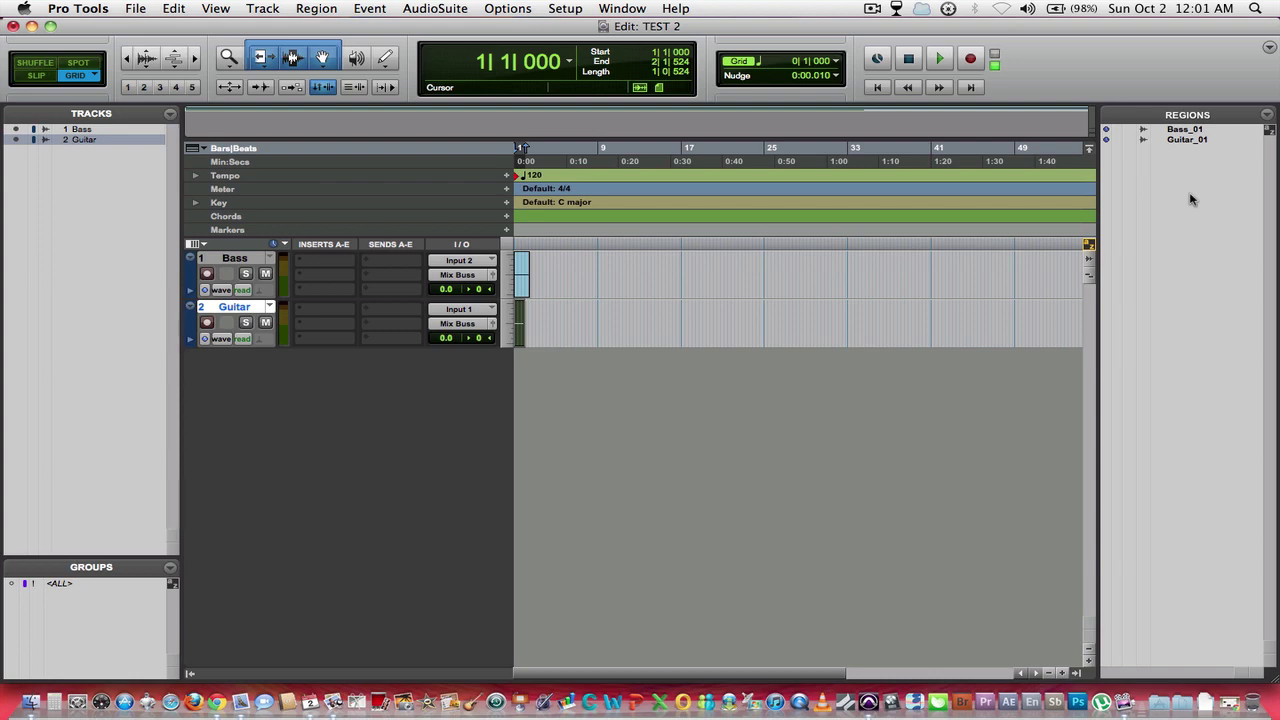
pyautogui.hscroll(5, 850, 150)
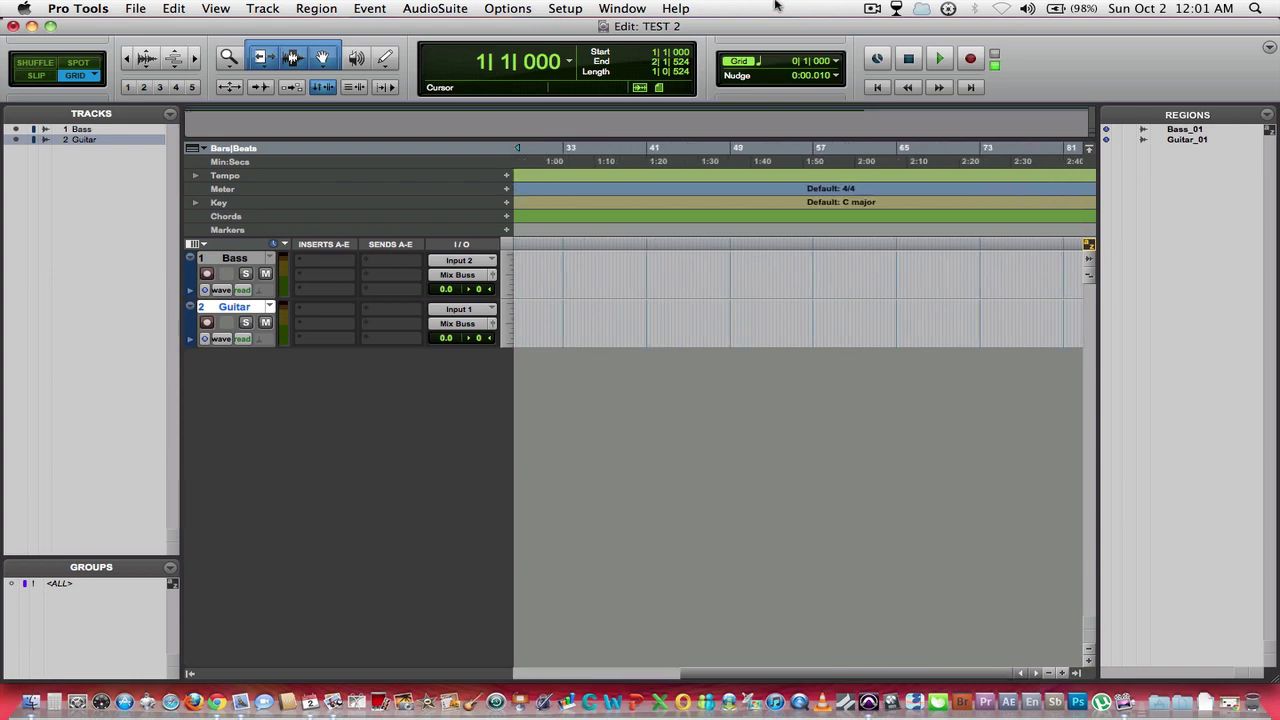
pyautogui.click(563, 8)
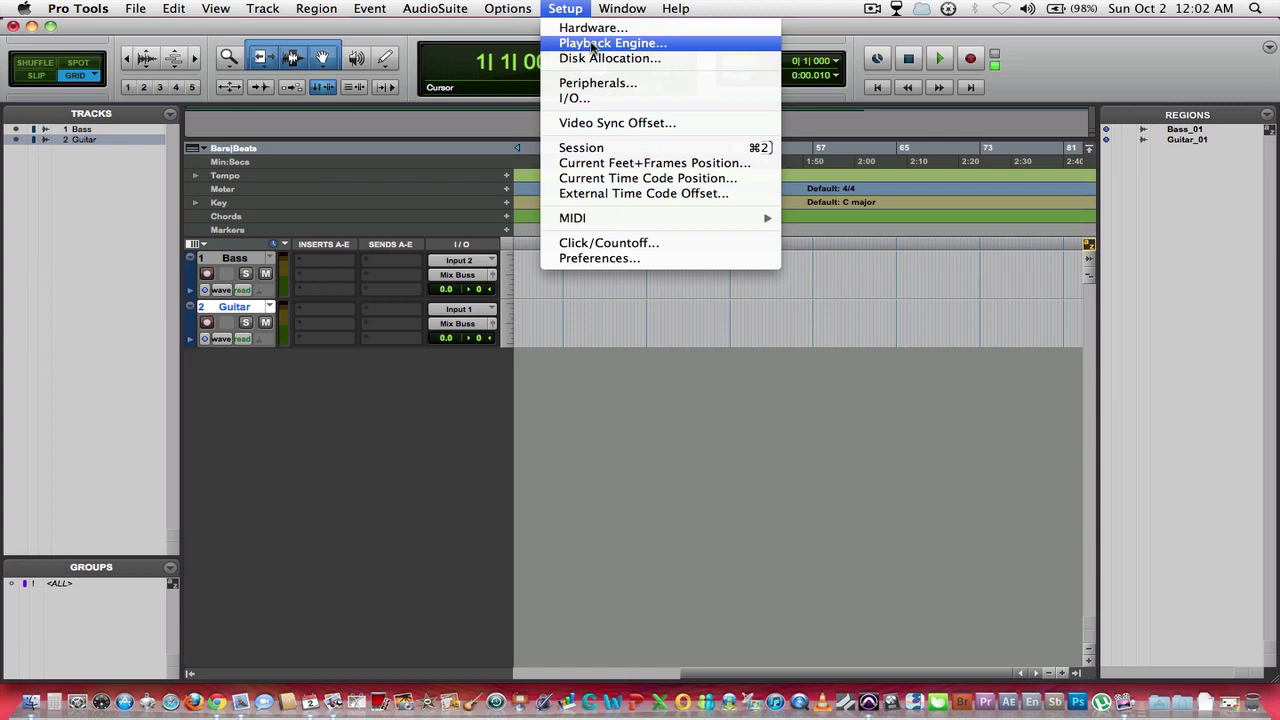
# In I/O Setup's Input tab, rename In 1-2's mono inputs to Bass and Guitar/Keys.
pyautogui.click(575, 100)
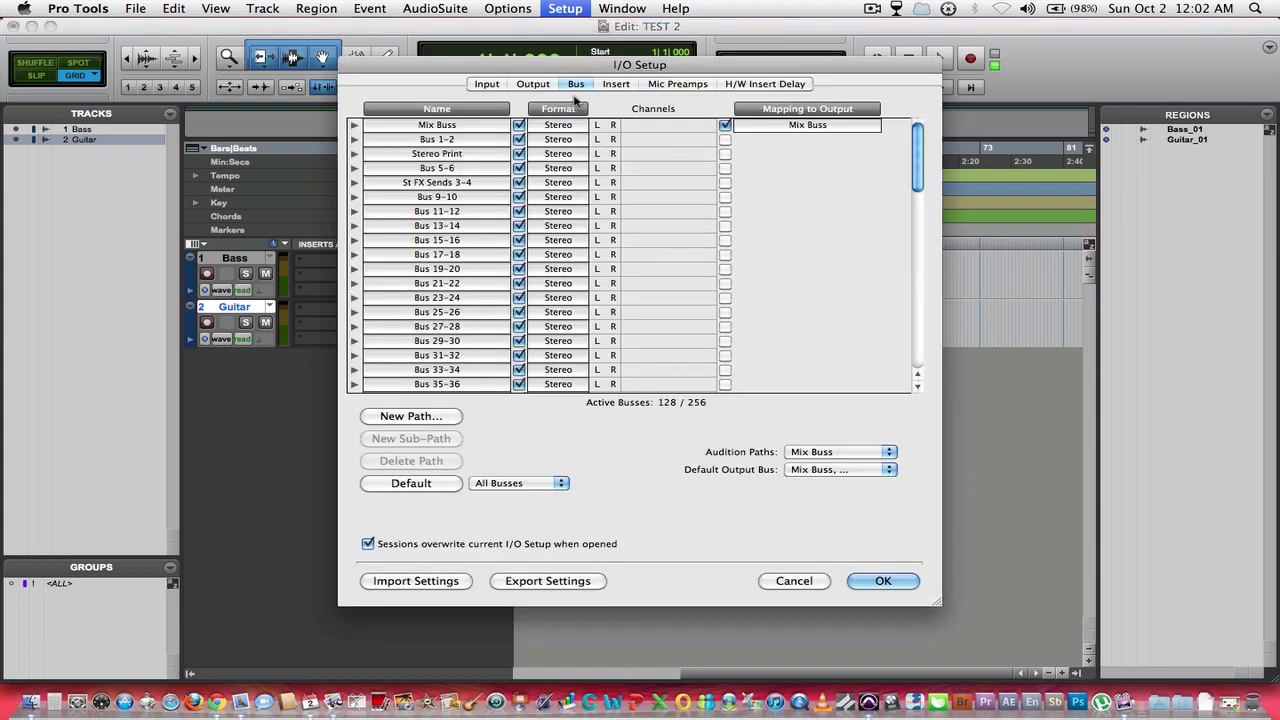
pyautogui.click(487, 85)
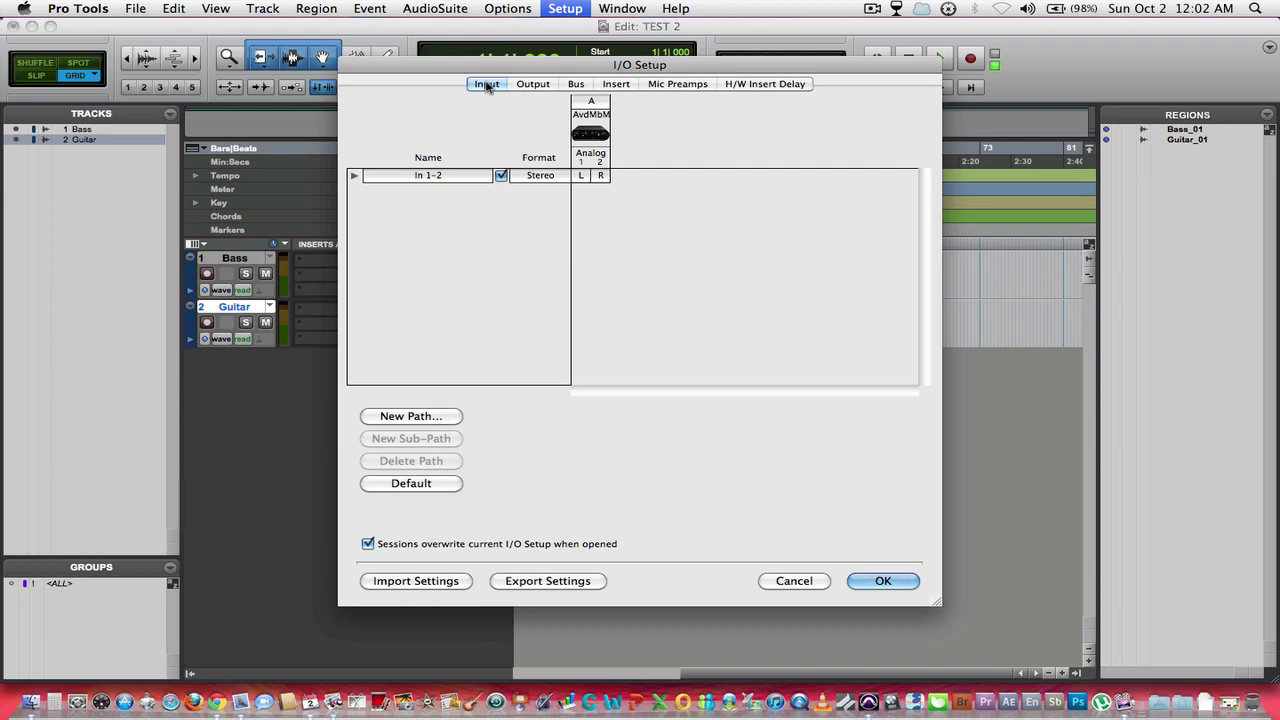
pyautogui.click(353, 177)
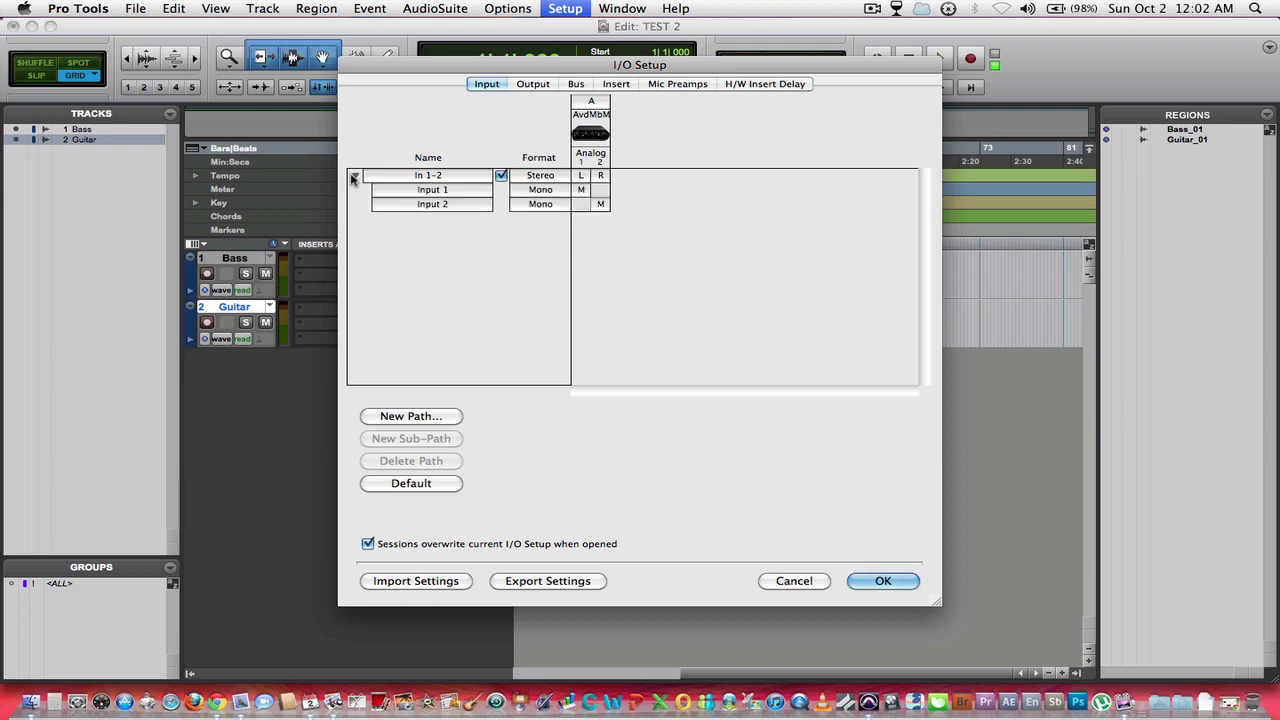
pyautogui.doubleClick(424, 191)
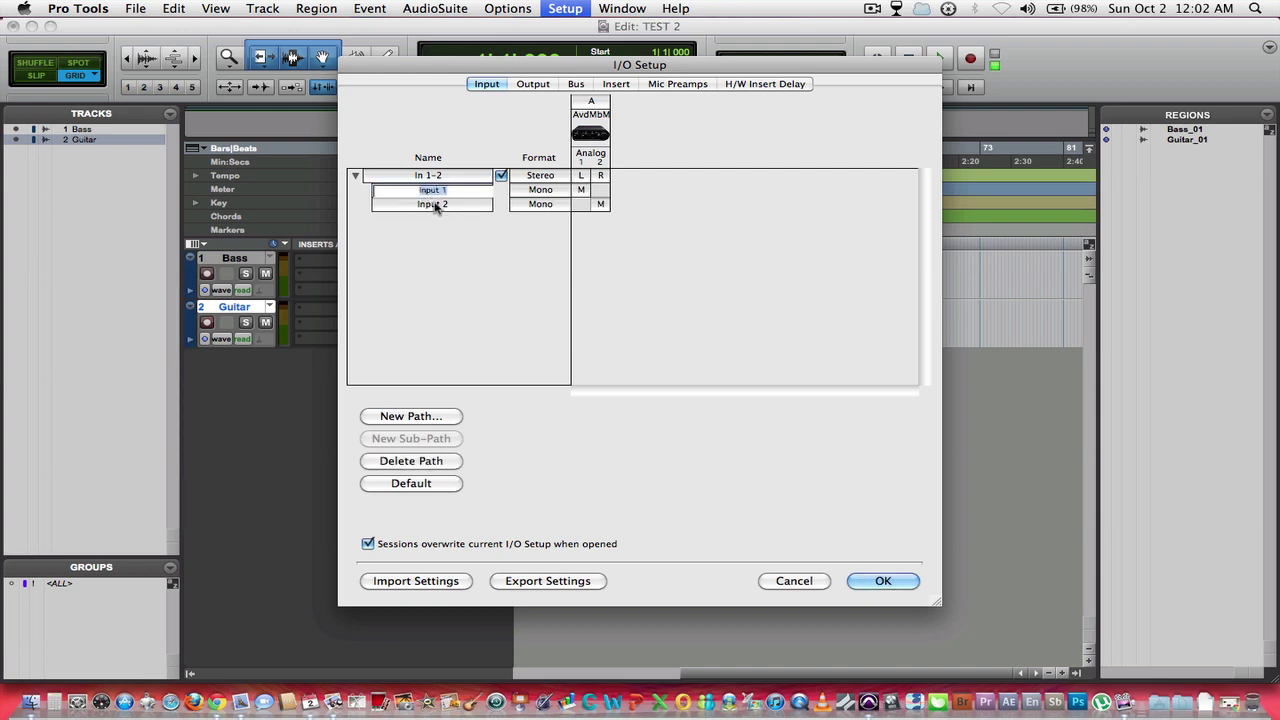
pyautogui.click(432, 208)
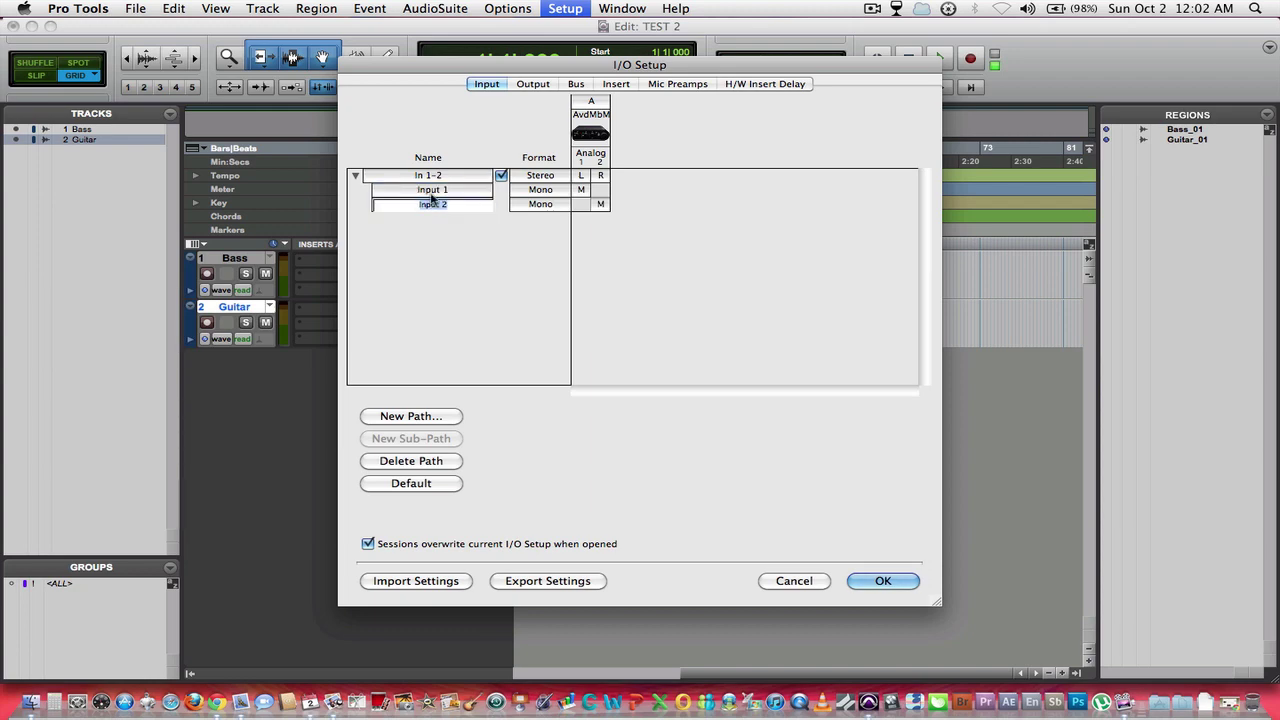
pyautogui.click(433, 191)
pyautogui.doubleClick(433, 191)
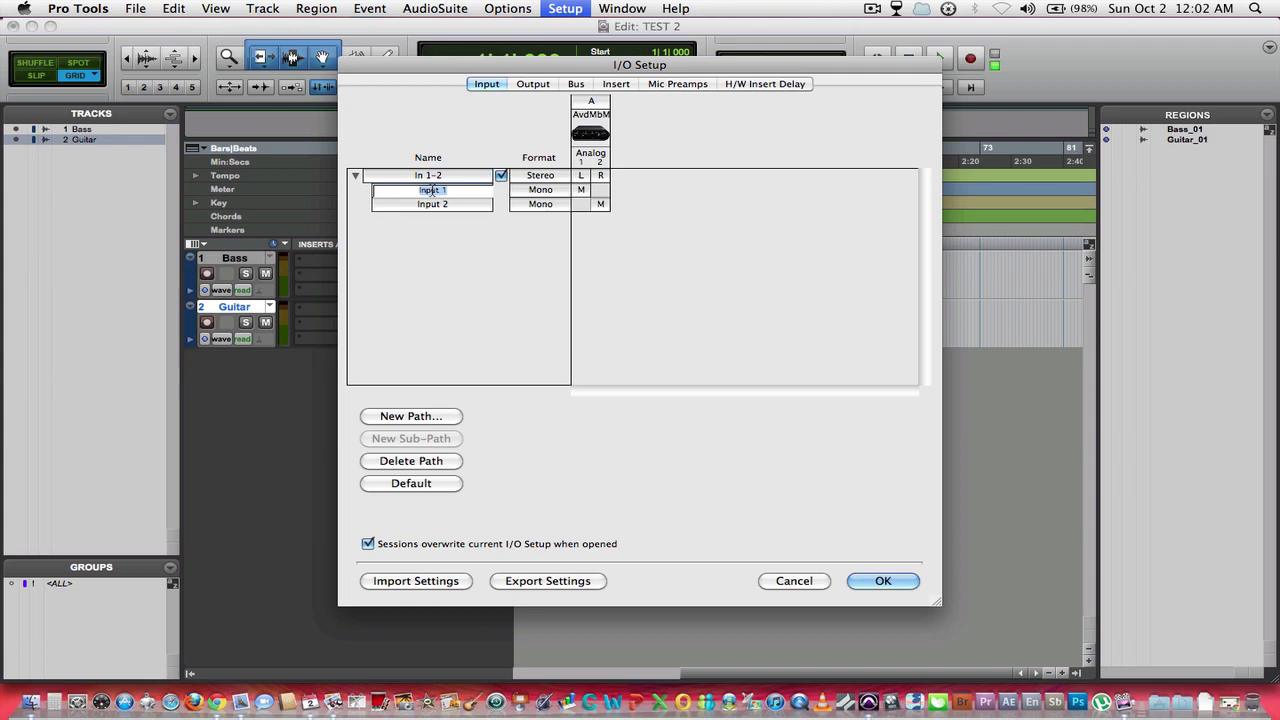
pyautogui.write('Bass')
pyautogui.doubleClick(416, 206)
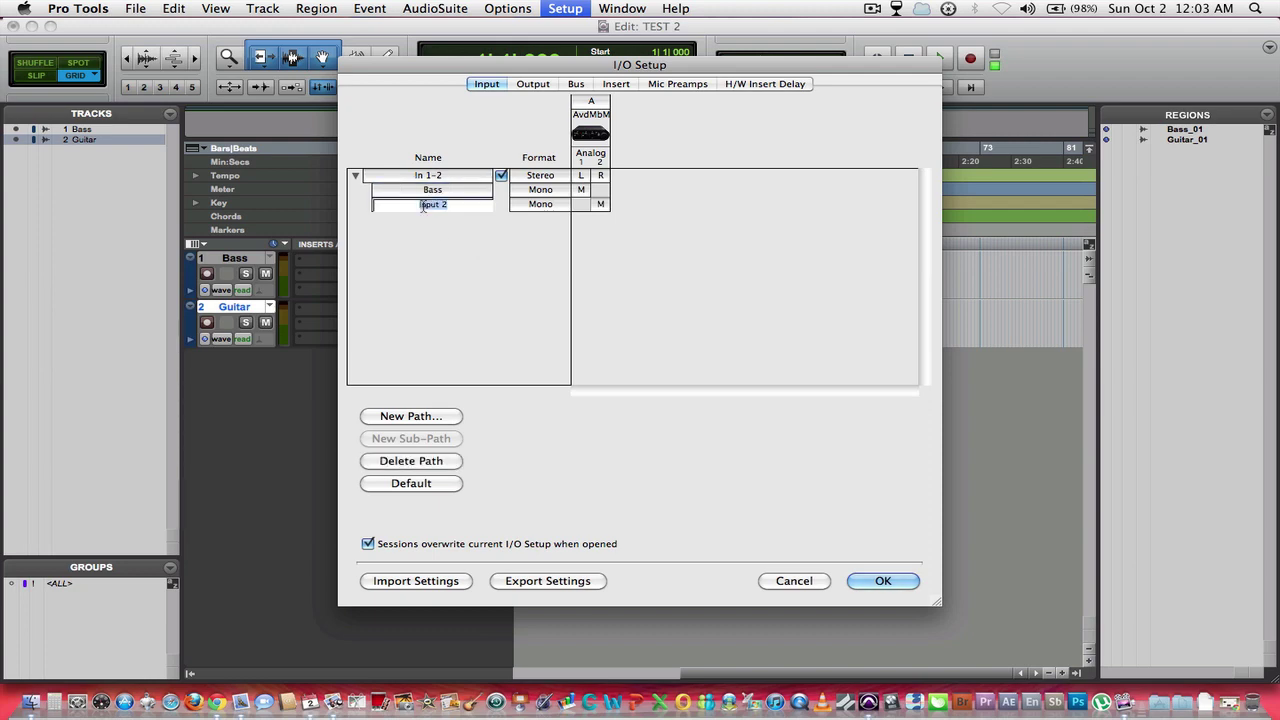
pyautogui.write('Guitar/Keys')
pyautogui.press('Return')
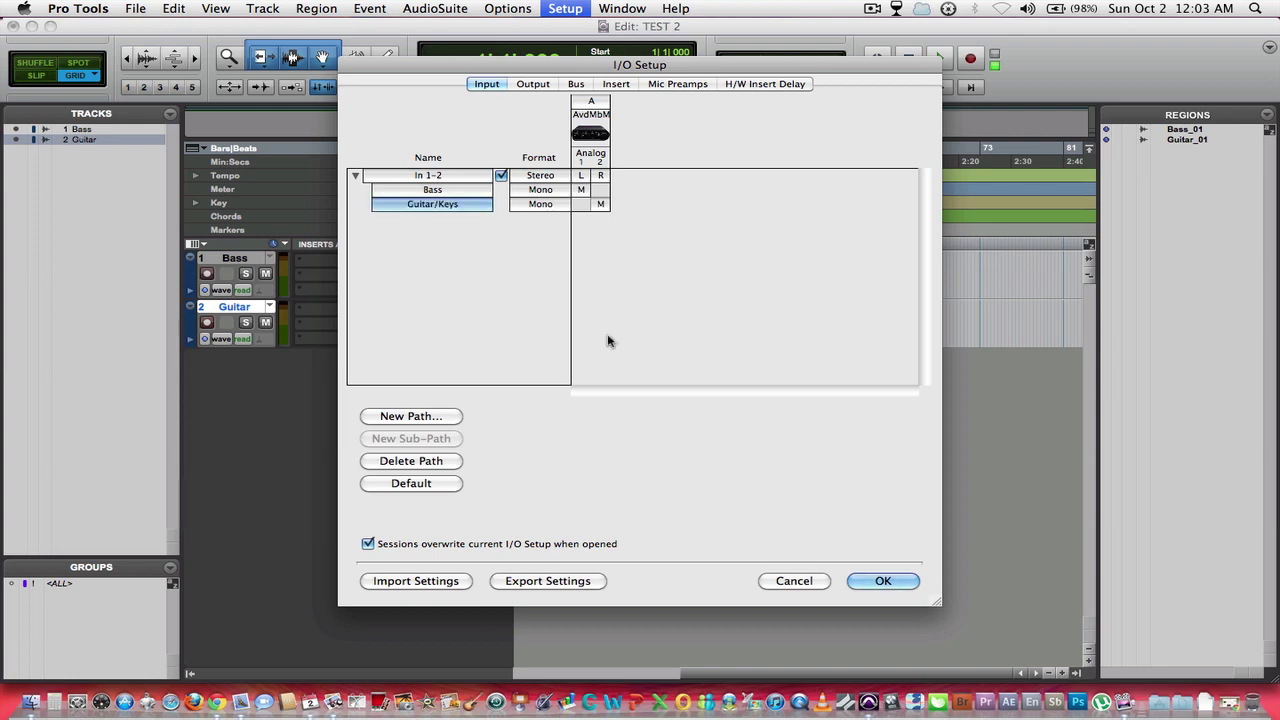
# Apply the I/O changes and set the Bass track's input to Bass (Mono).
pyautogui.click(885, 582)
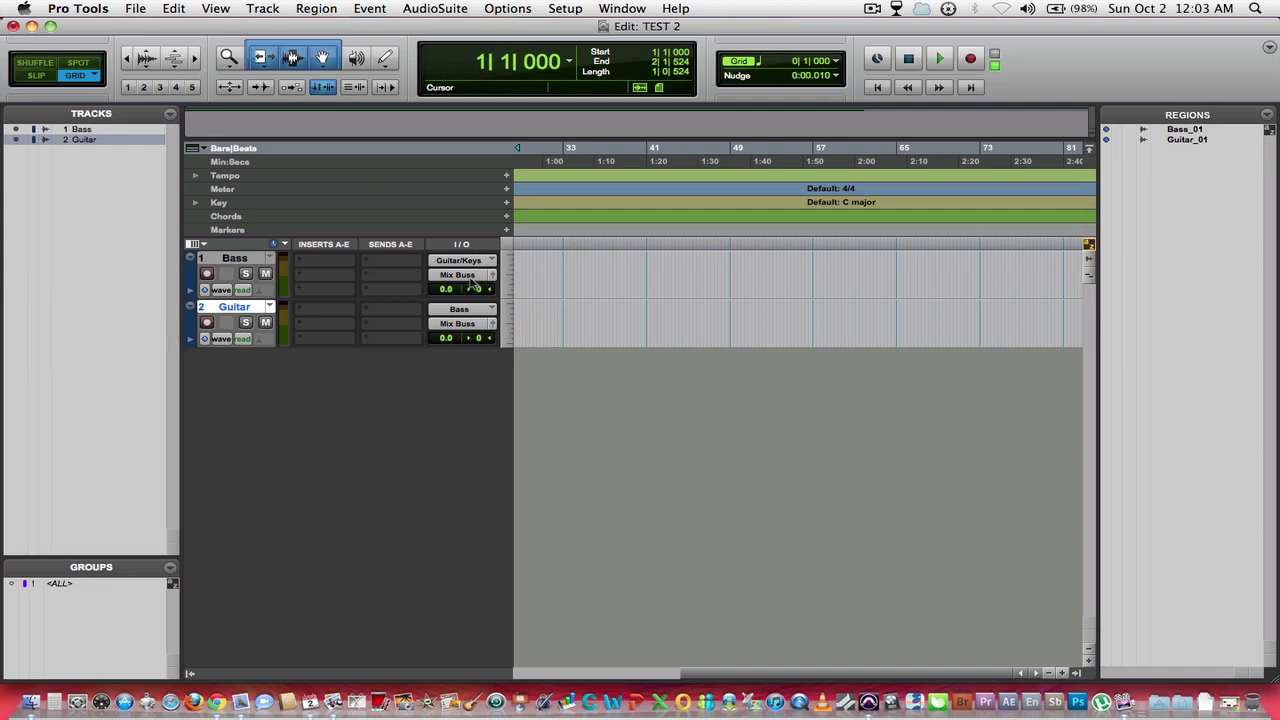
pyautogui.click(470, 262)
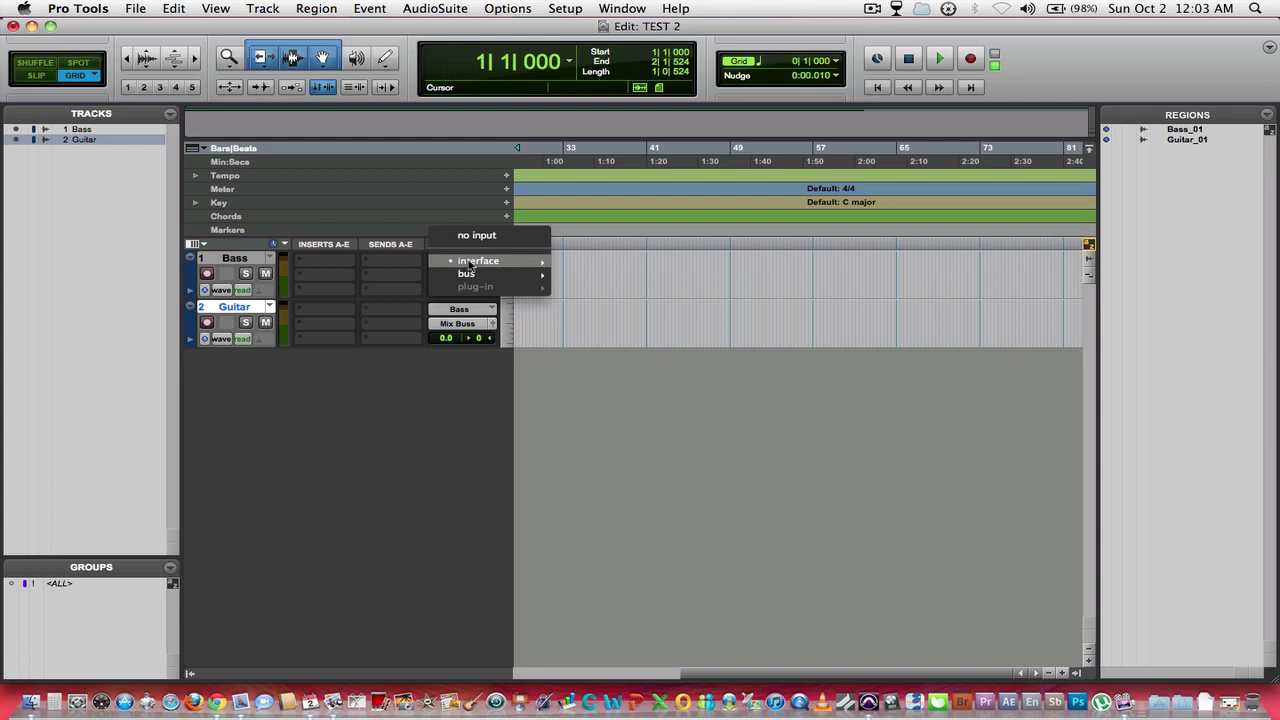
pyautogui.moveTo(472, 264)
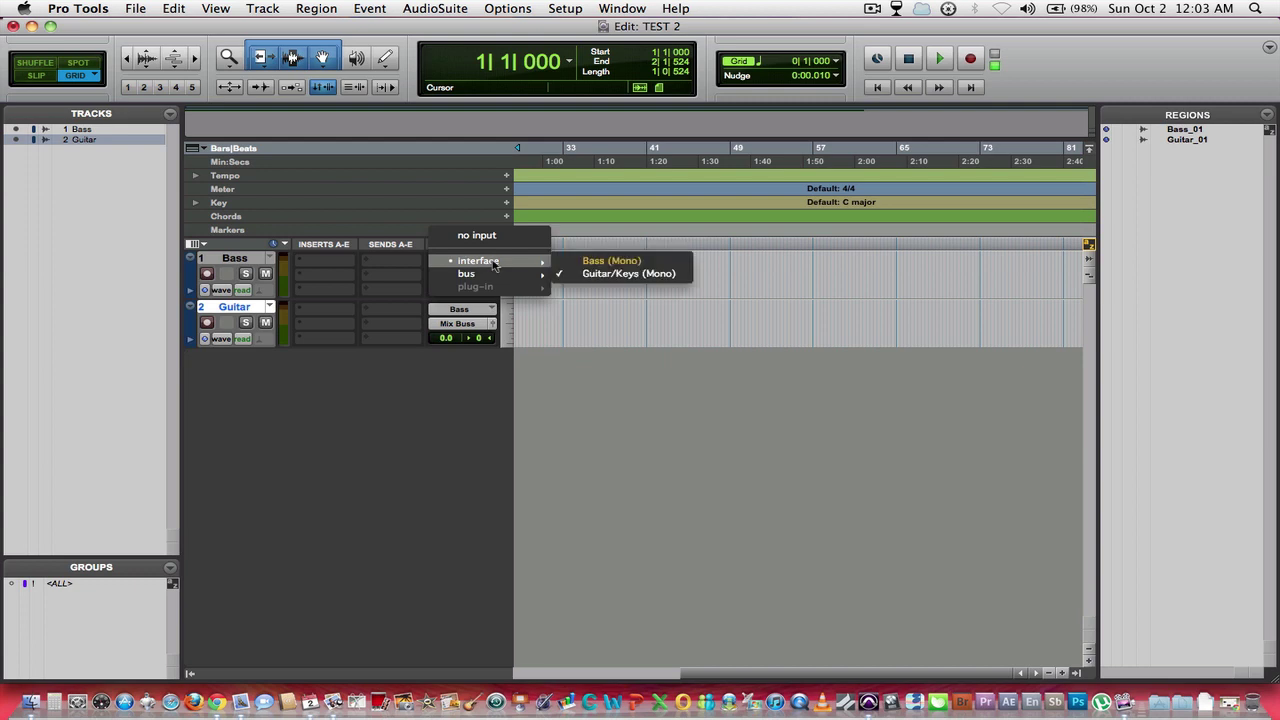
pyautogui.click(571, 262)
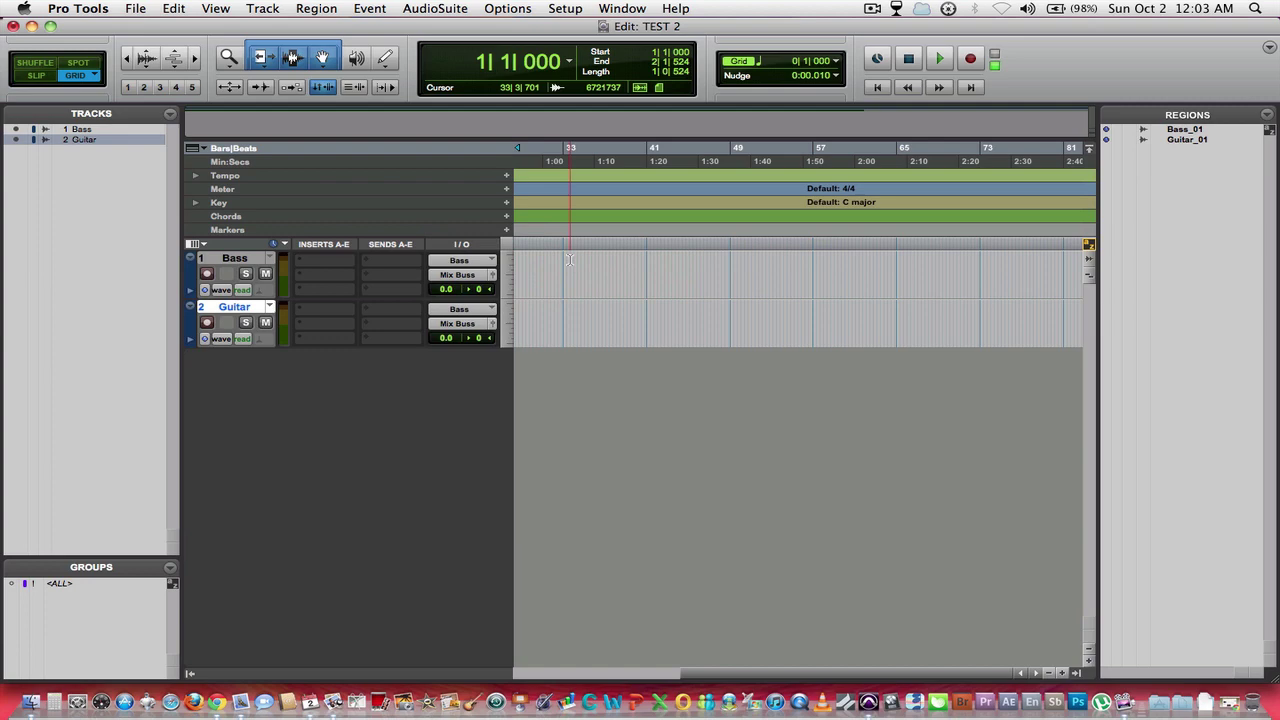
# Set the Guitar track's input to Guitar/Keys (Mono) and recheck the Bass input.
pyautogui.click(466, 311)
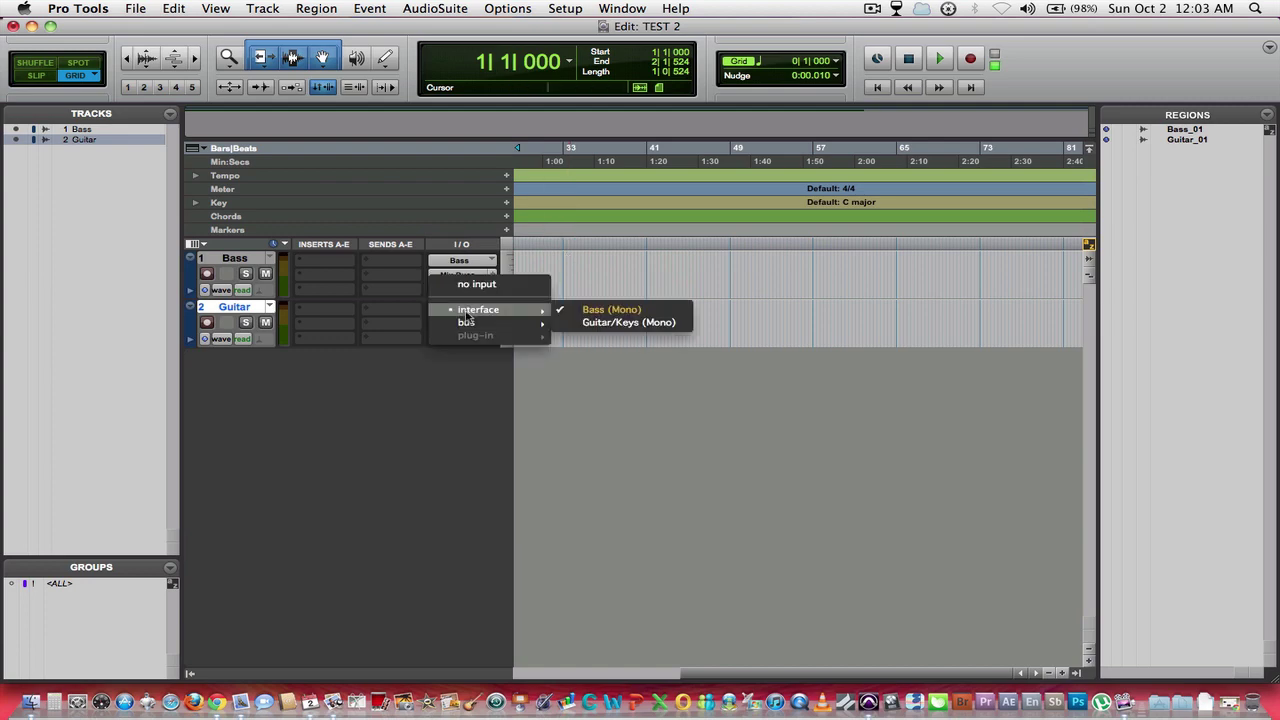
pyautogui.click(594, 323)
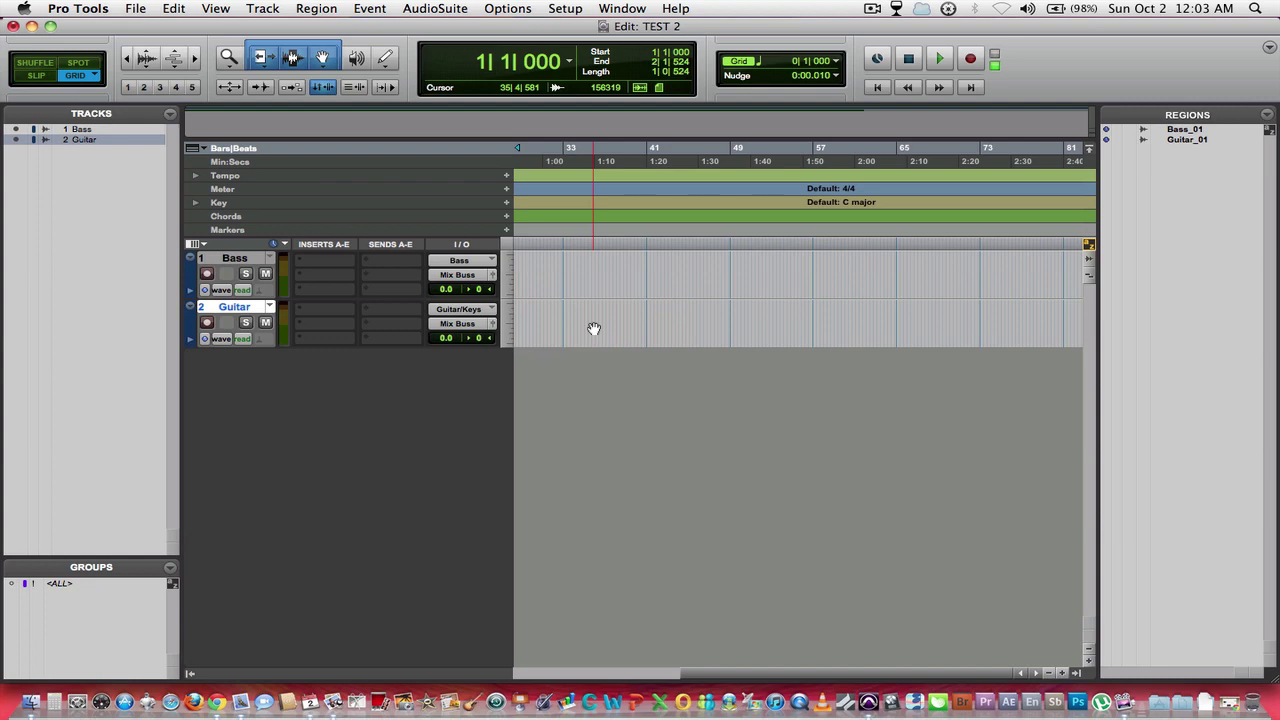
pyautogui.click(465, 264)
pyautogui.moveTo(498, 261)
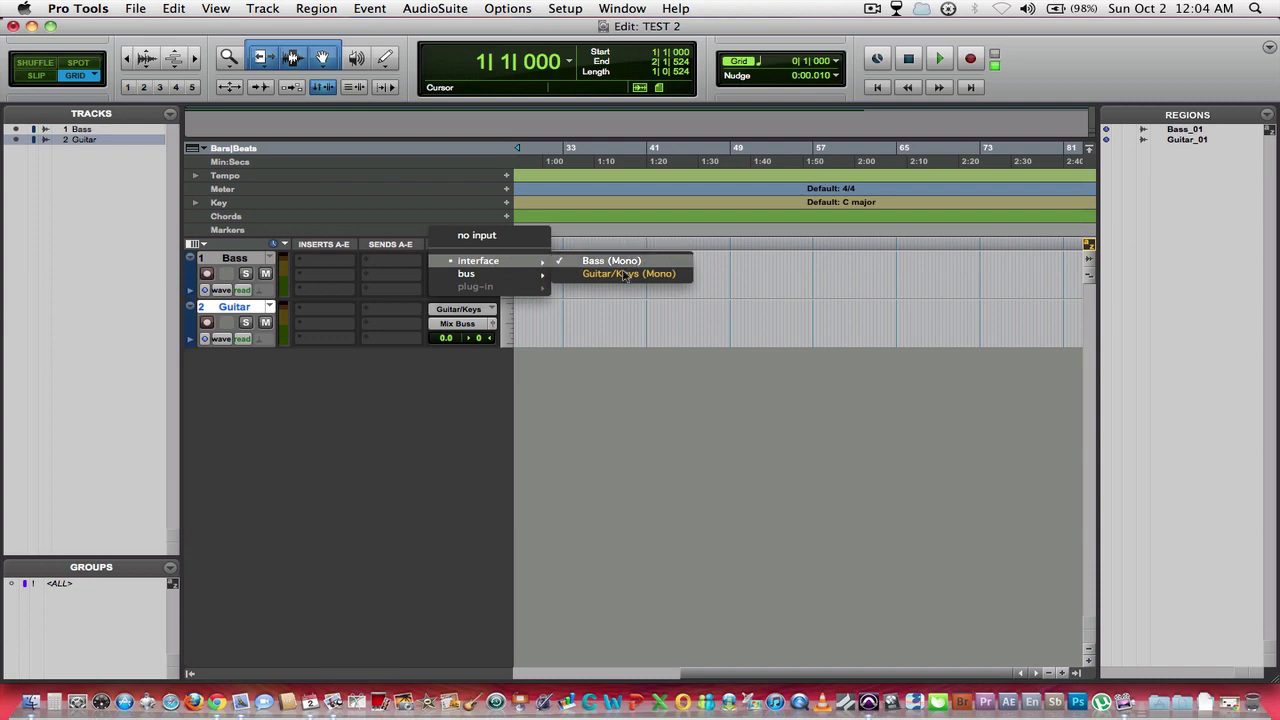
pyautogui.click(600, 331)
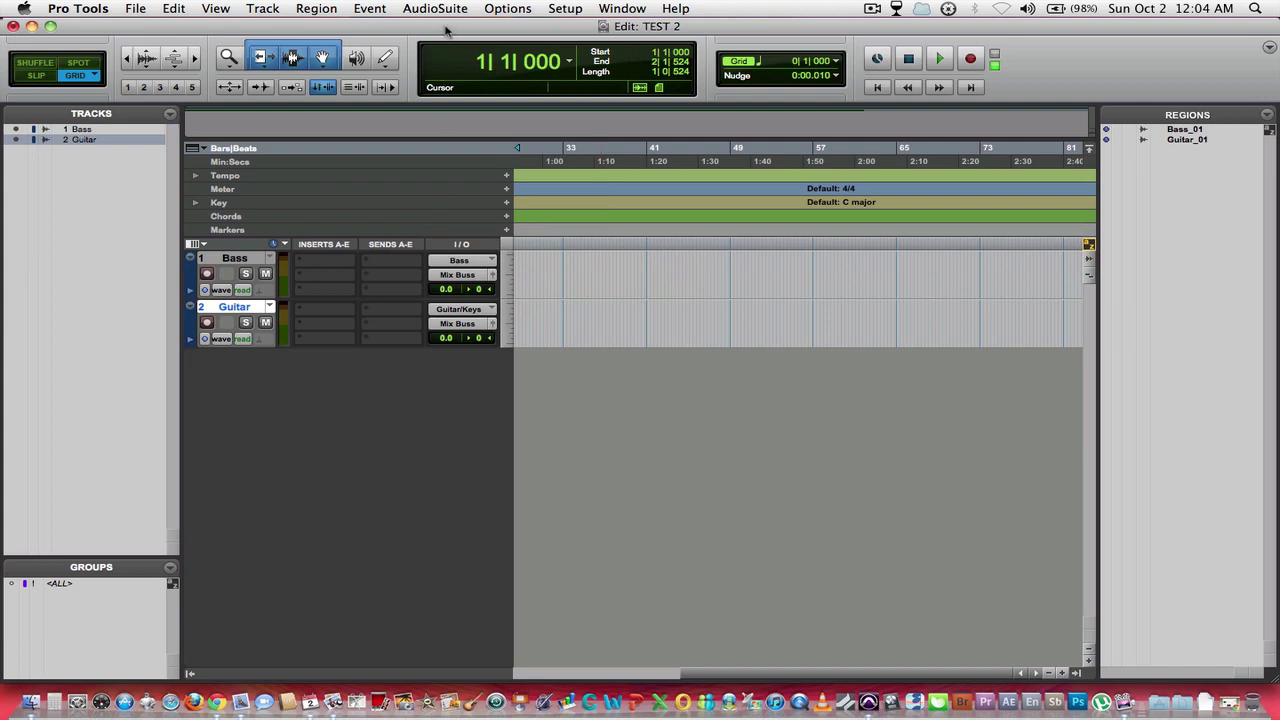
# Rename the Mix Buss output path to Main Output in I/O Setup and apply.
pyautogui.click(566, 8)
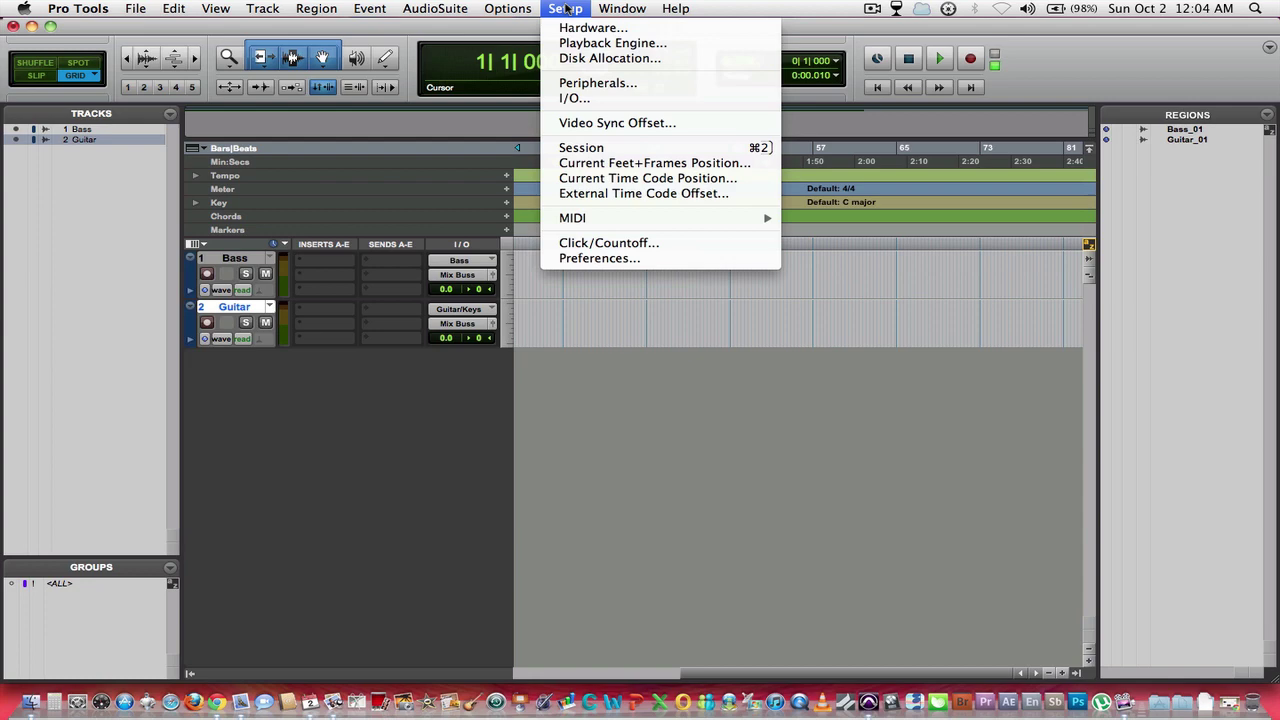
pyautogui.click(590, 98)
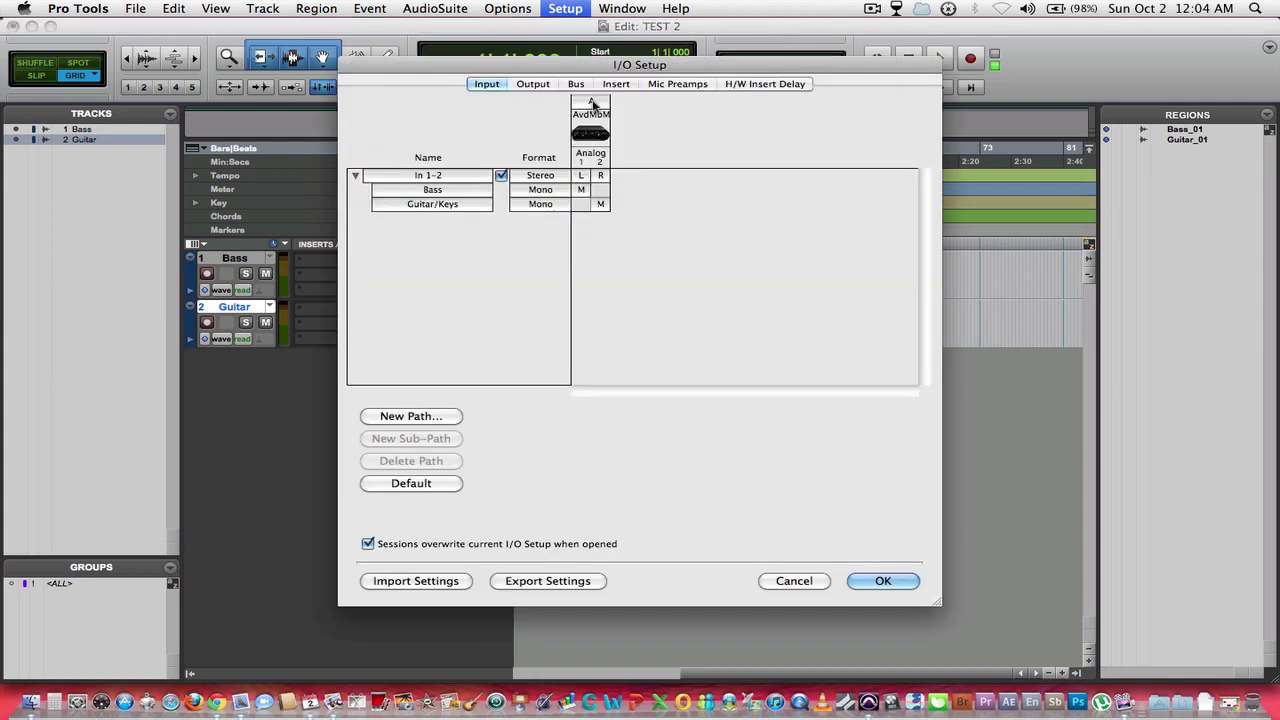
pyautogui.click(530, 86)
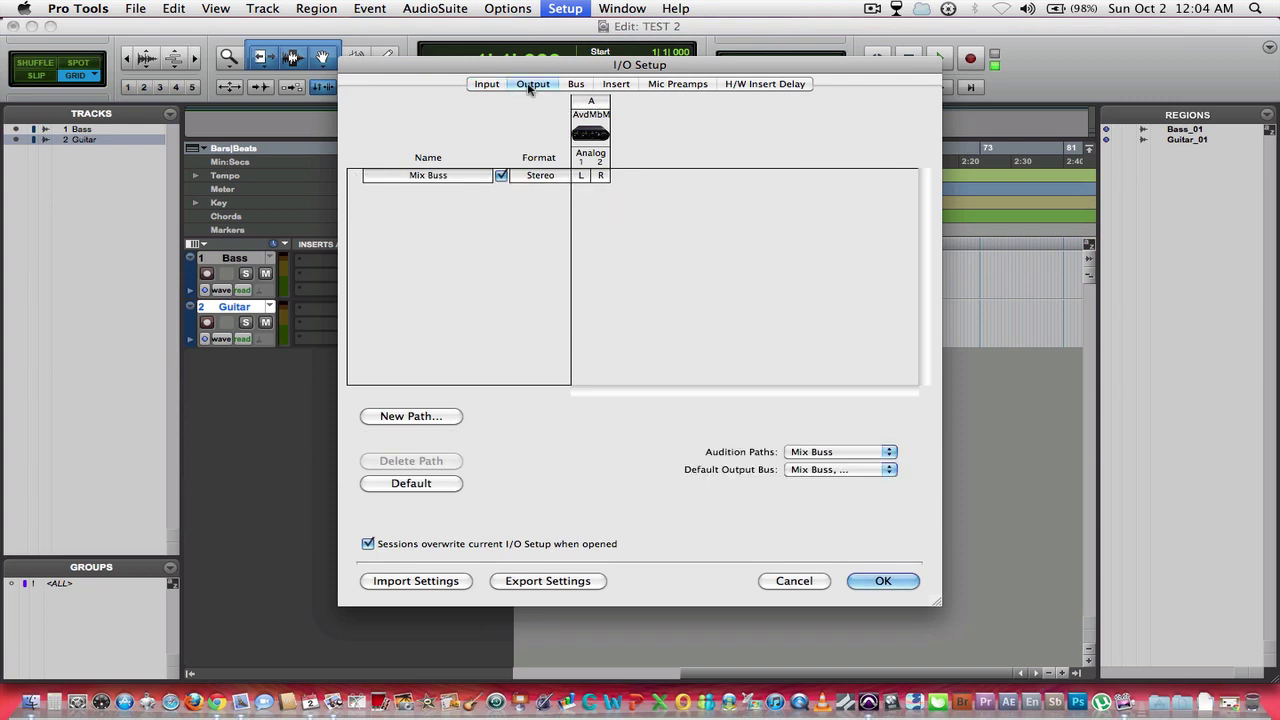
pyautogui.doubleClick(435, 178)
pyautogui.write('Mai')
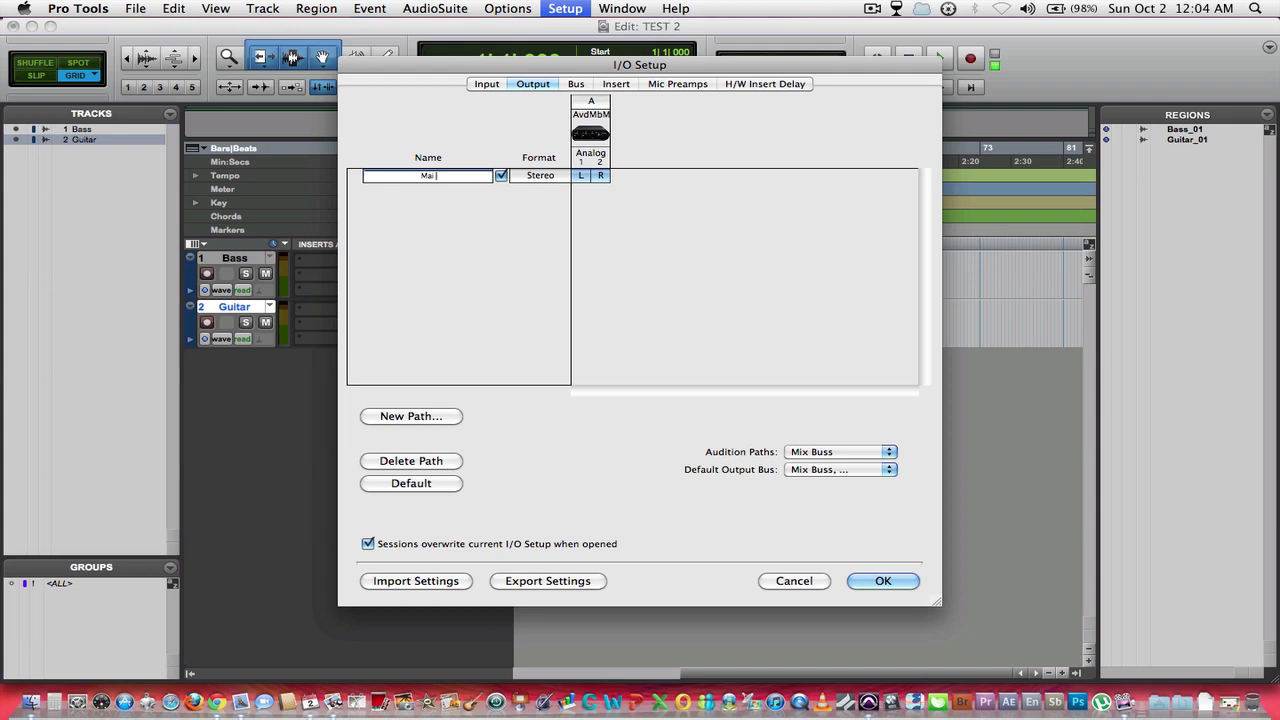
pyautogui.write('n Output')
pyautogui.click(421, 175)
pyautogui.write('n')
pyautogui.click(454, 175)
pyautogui.press('Return')
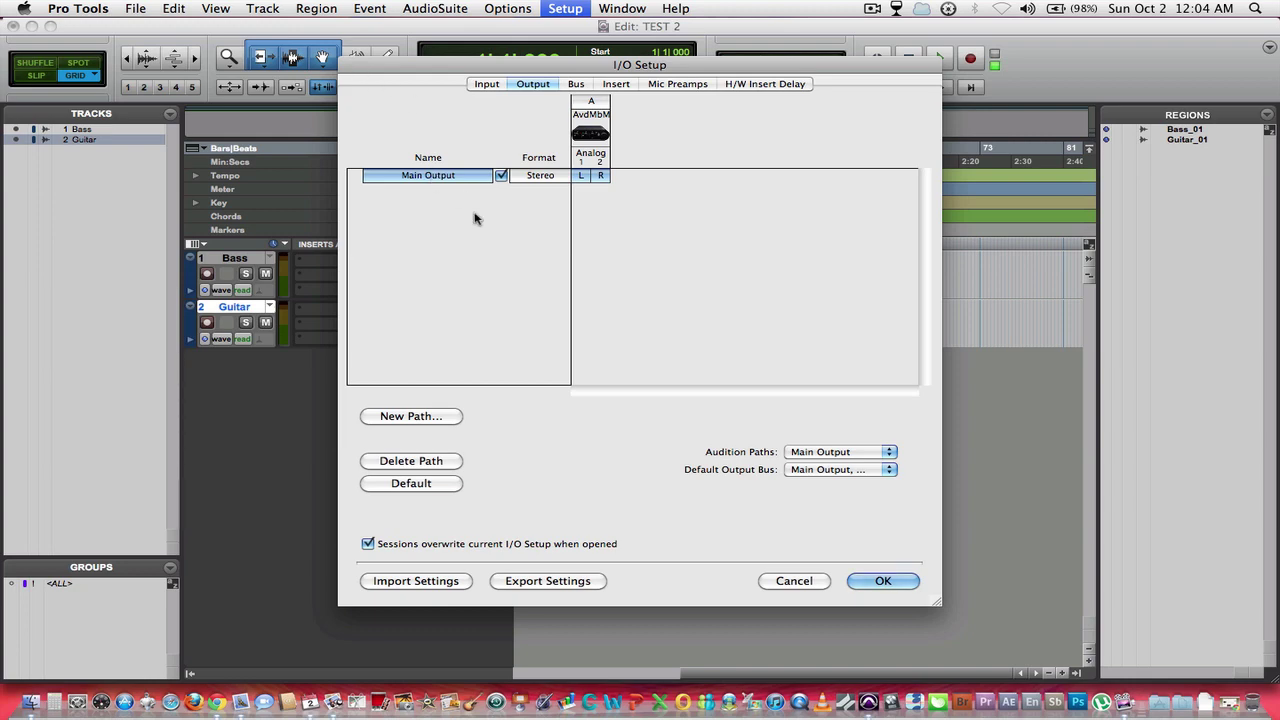
pyautogui.click(893, 583)
# Keep the Bass and Guitar track outputs on Main Output.
pyautogui.click(469, 278)
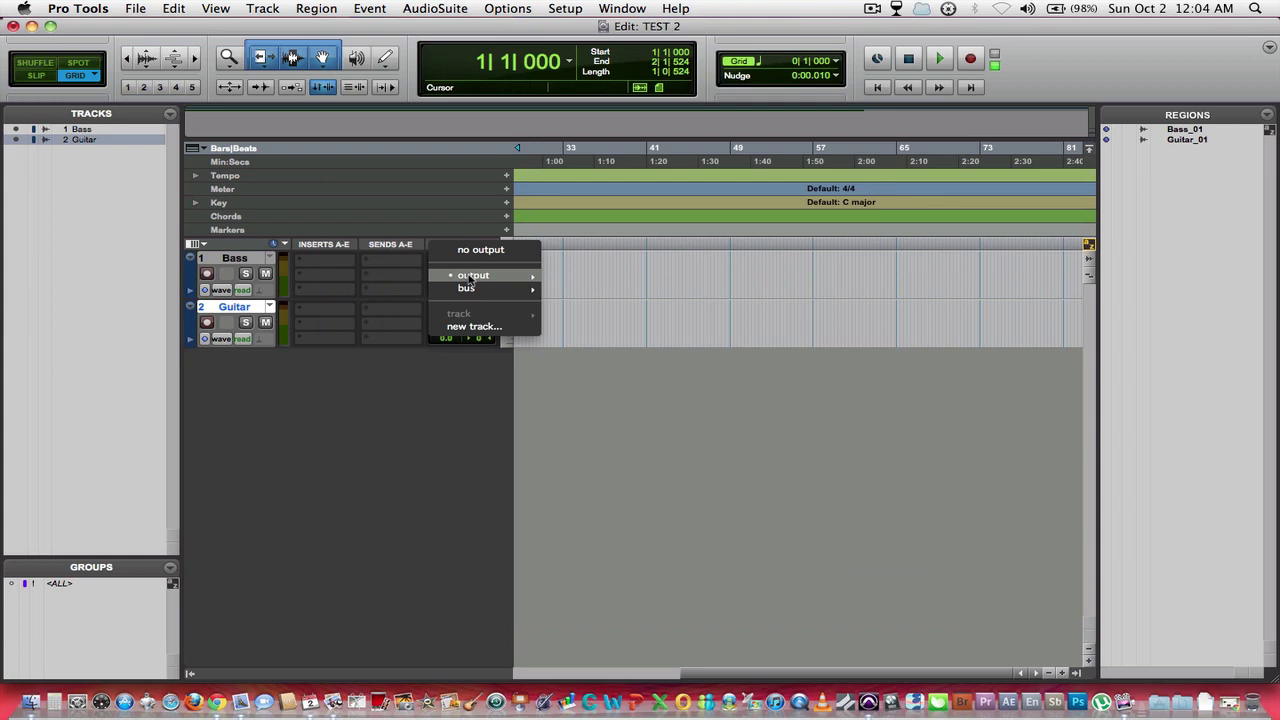
pyautogui.moveTo(474, 279)
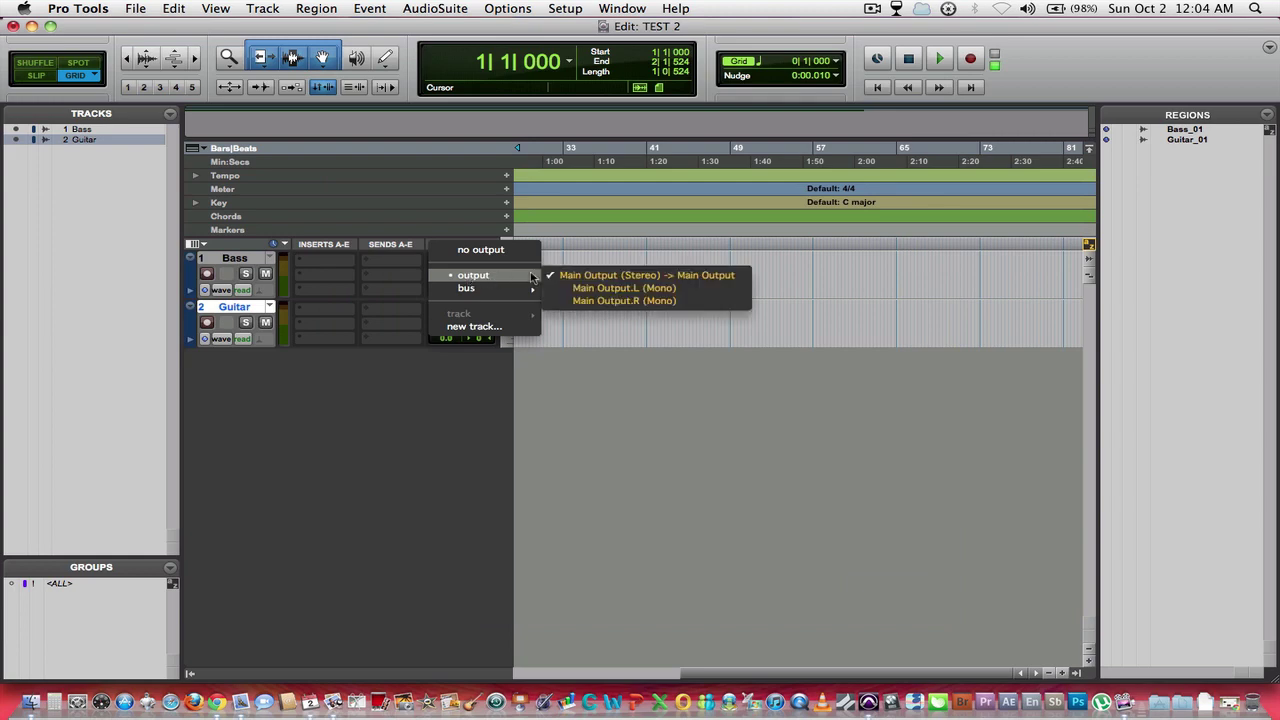
pyautogui.click(602, 397)
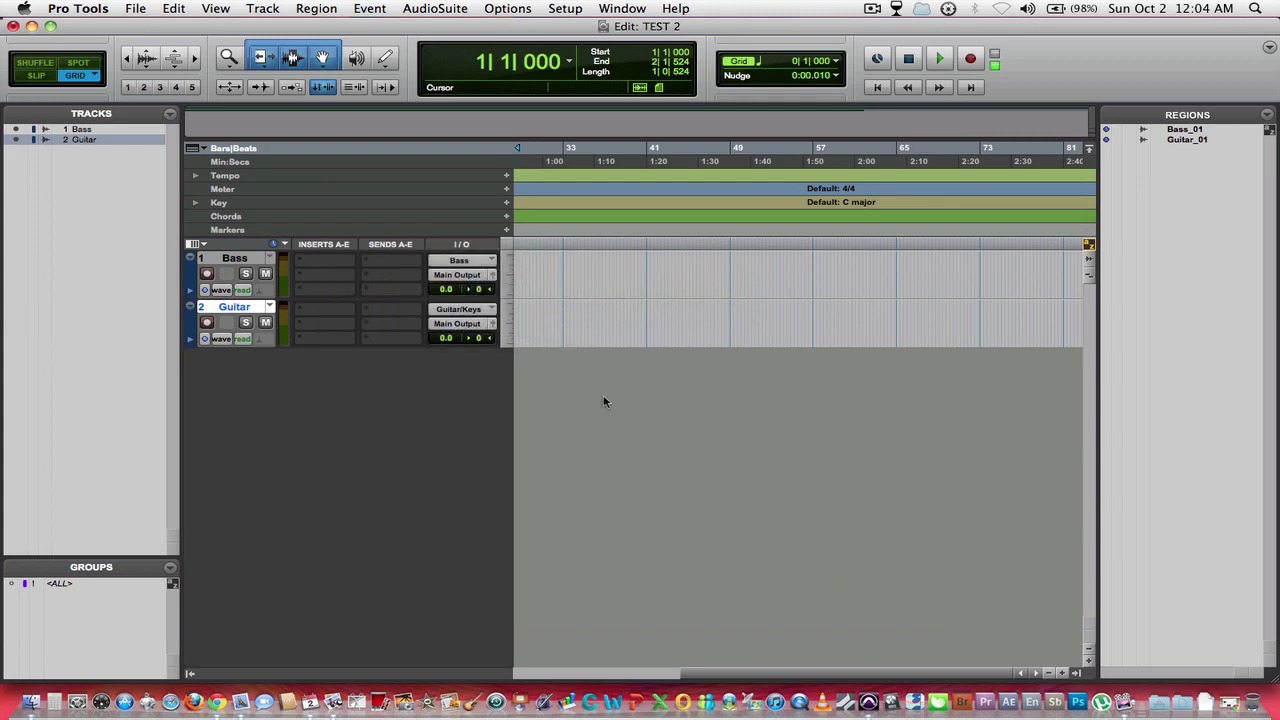
pyautogui.click(508, 10)
# Browse the Bus paths in I/O Setup: St FX Sends 3-4, Stereo Print, Bus 1-2, Main Output.
pyautogui.moveTo(565, 8)
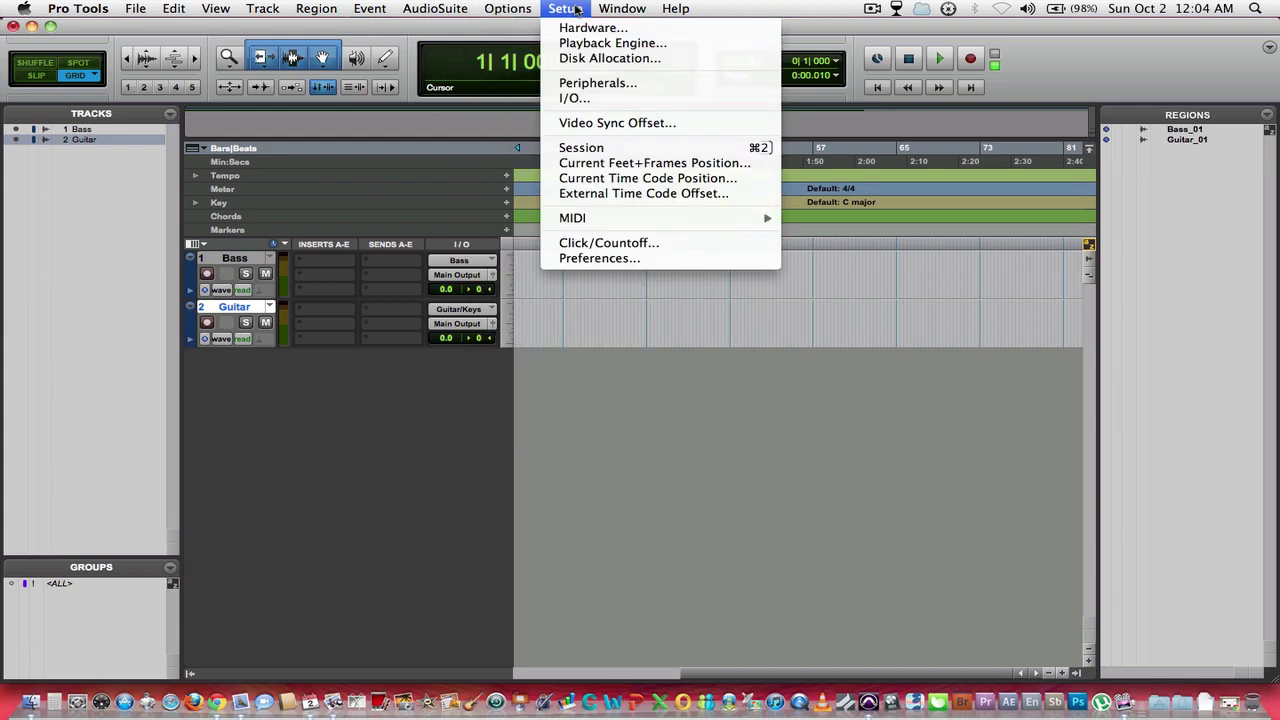
pyautogui.click(567, 99)
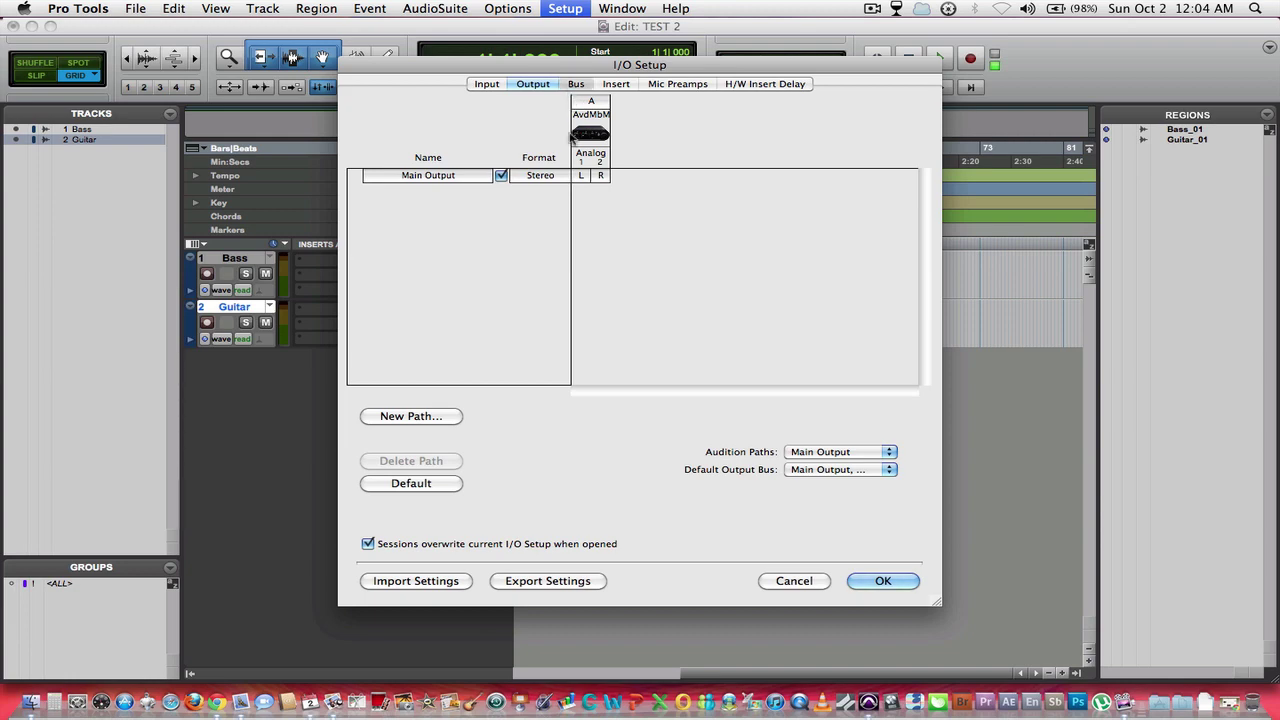
pyautogui.click(576, 84)
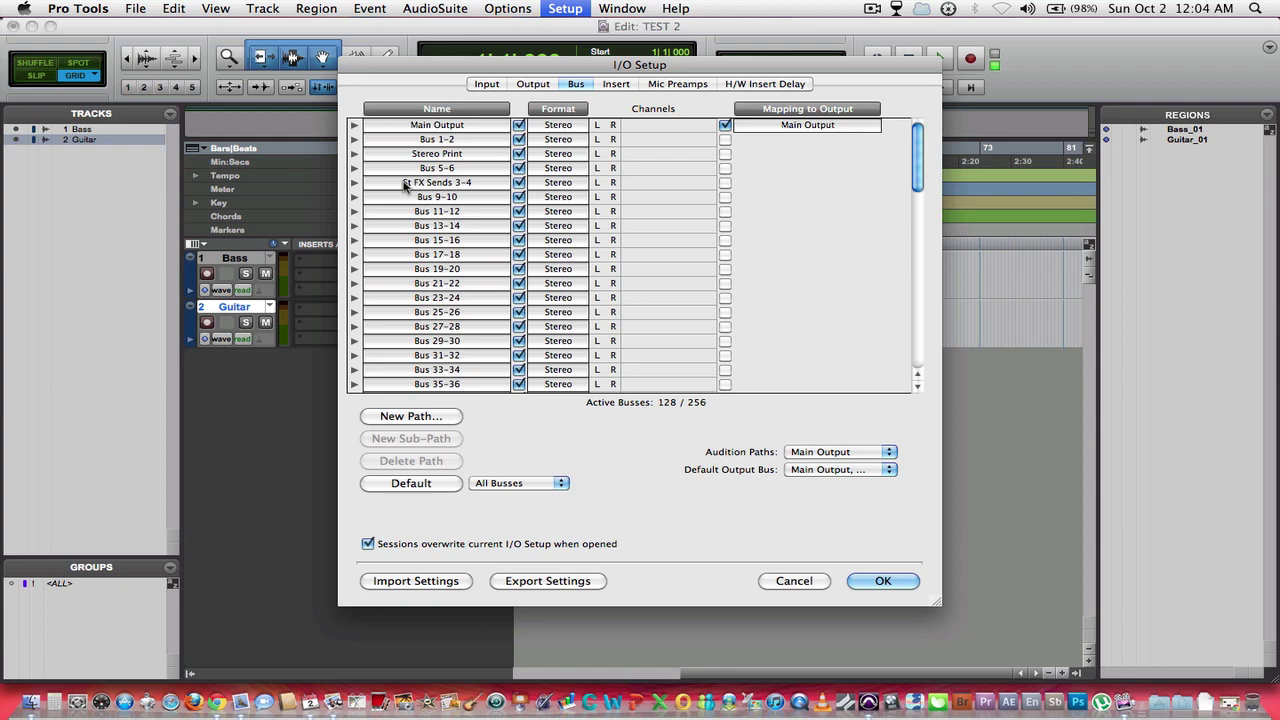
pyautogui.click(354, 182)
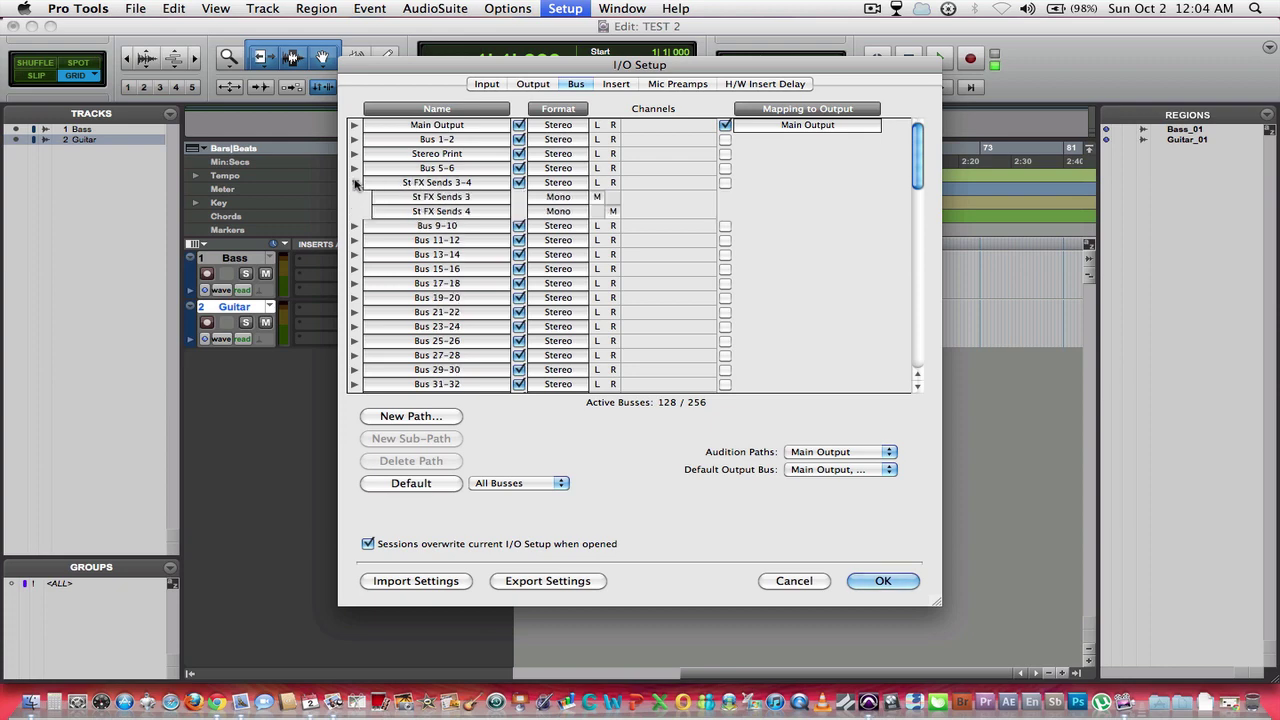
pyautogui.click(354, 182)
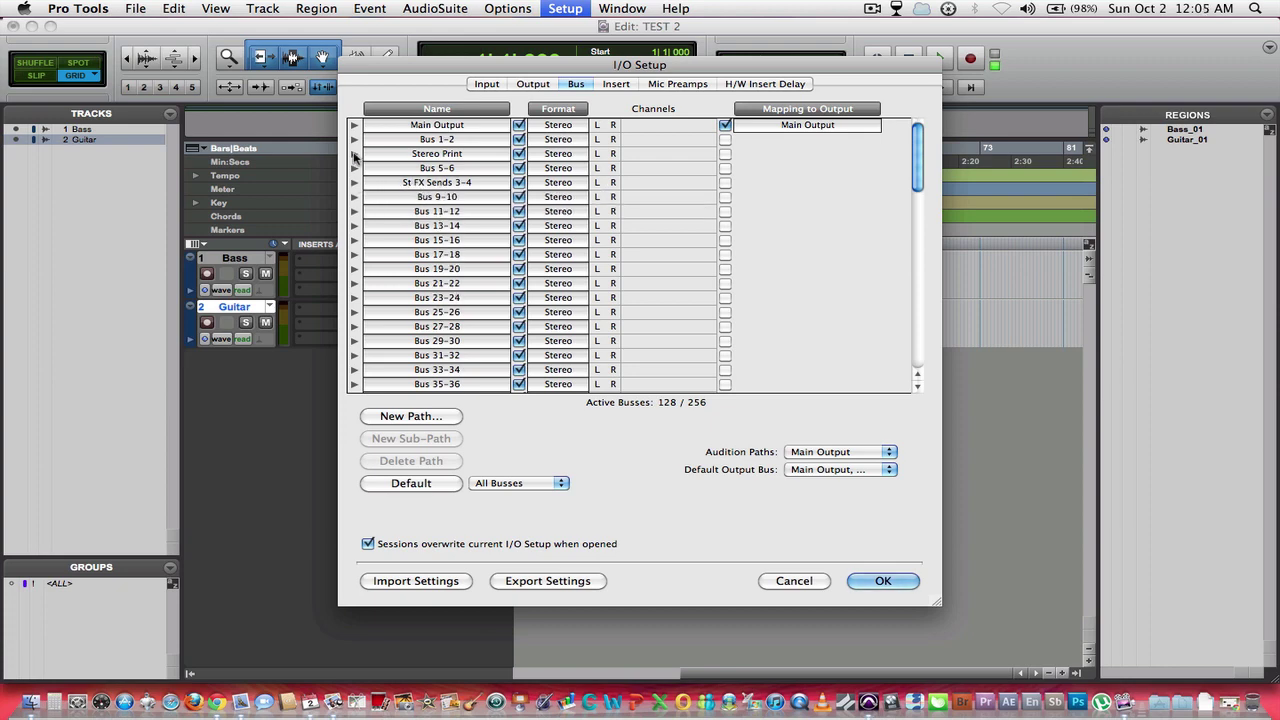
pyautogui.click(355, 155)
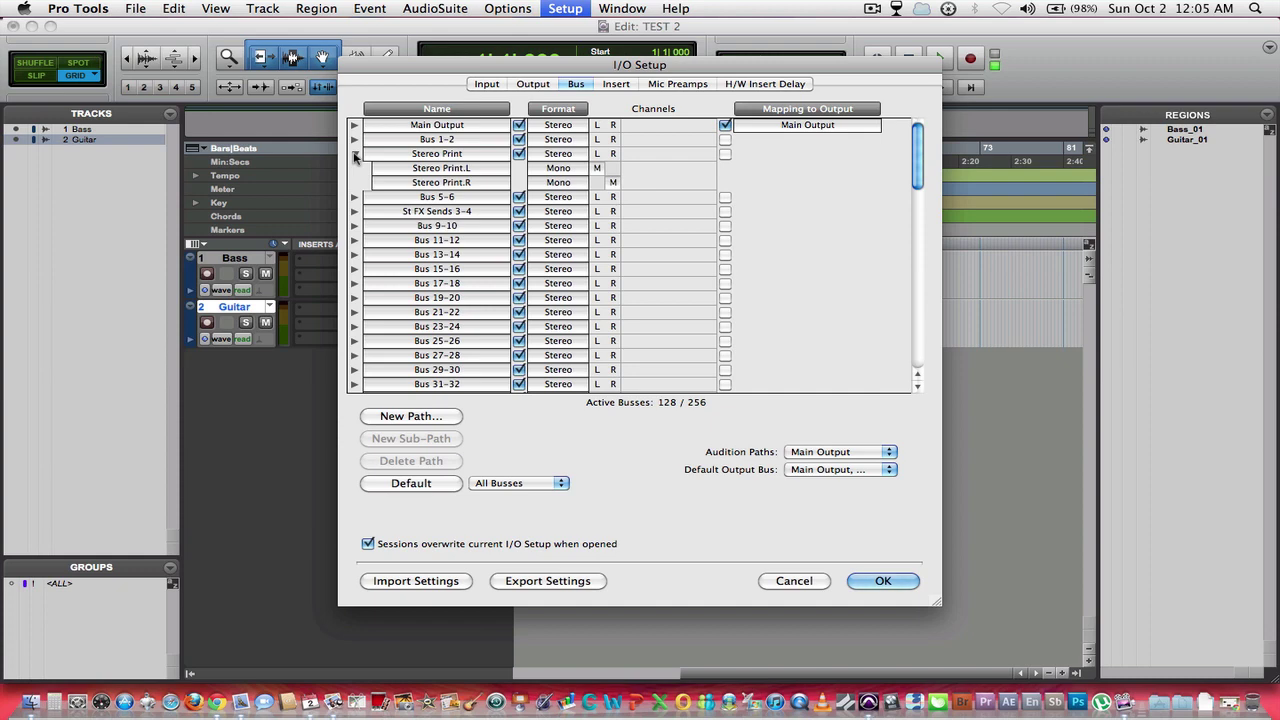
pyautogui.click(355, 155)
pyautogui.click(353, 140)
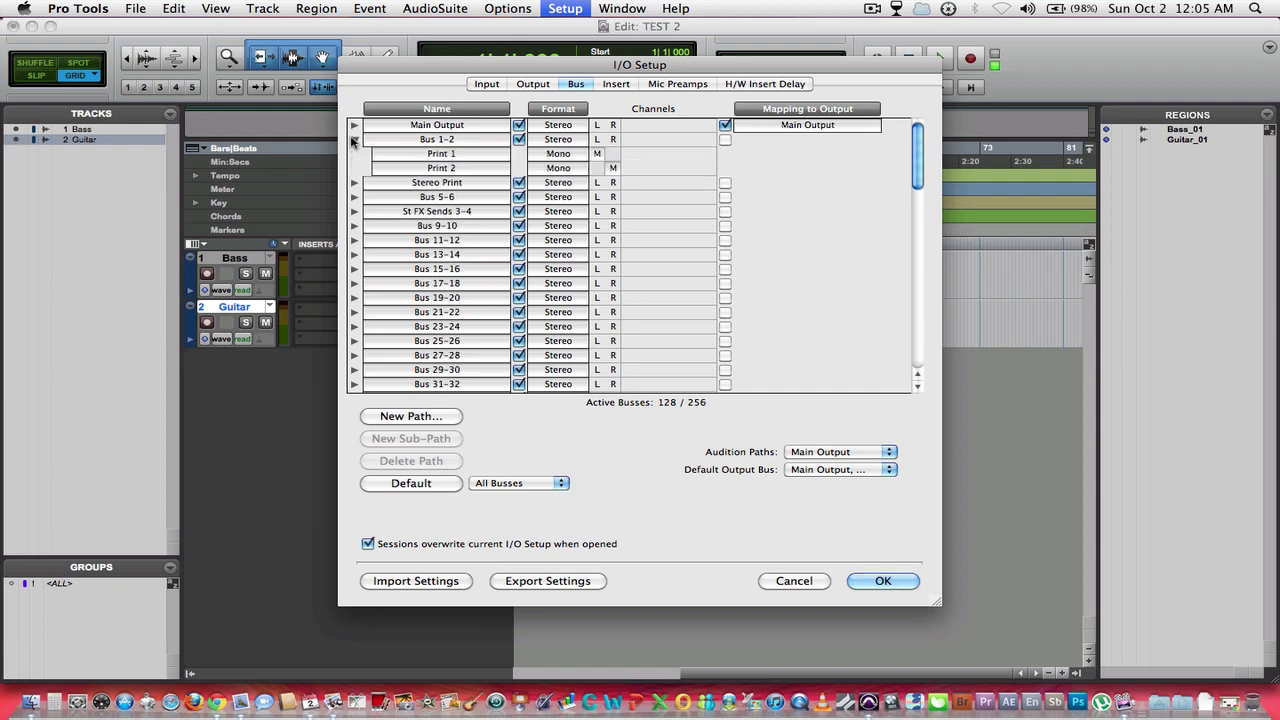
pyautogui.click(352, 141)
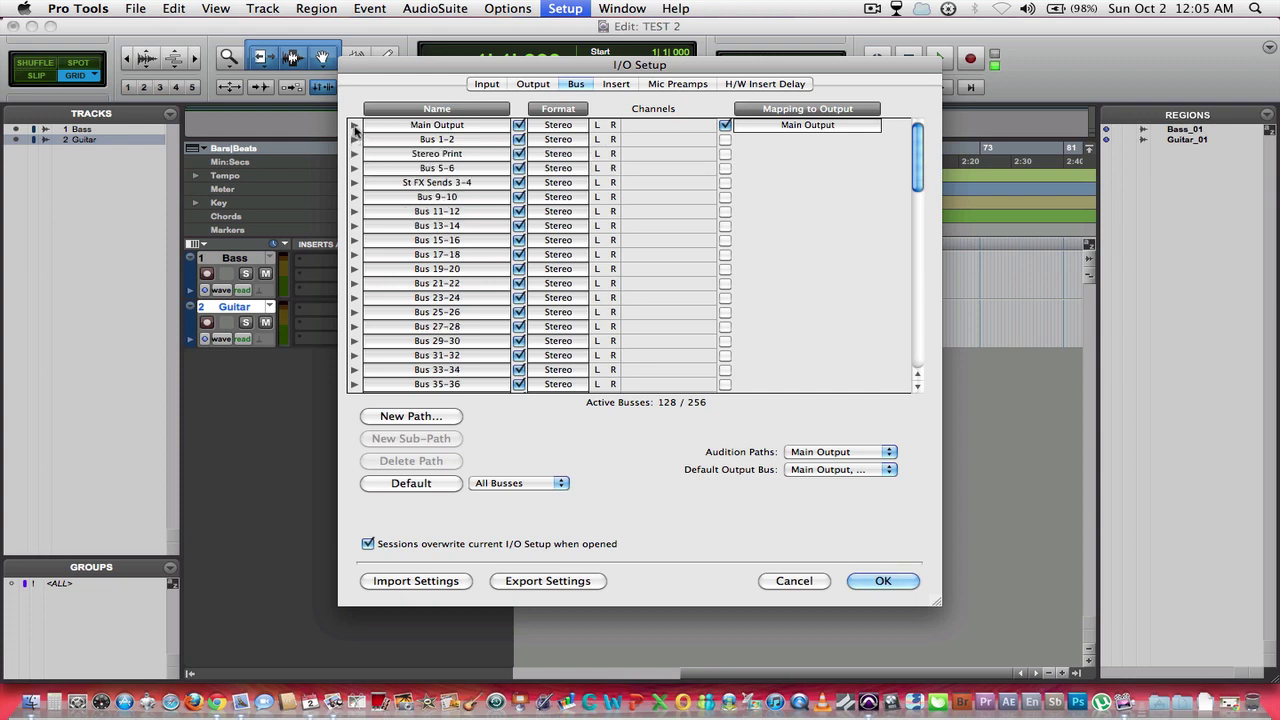
pyautogui.click(354, 126)
pyautogui.click(354, 126)
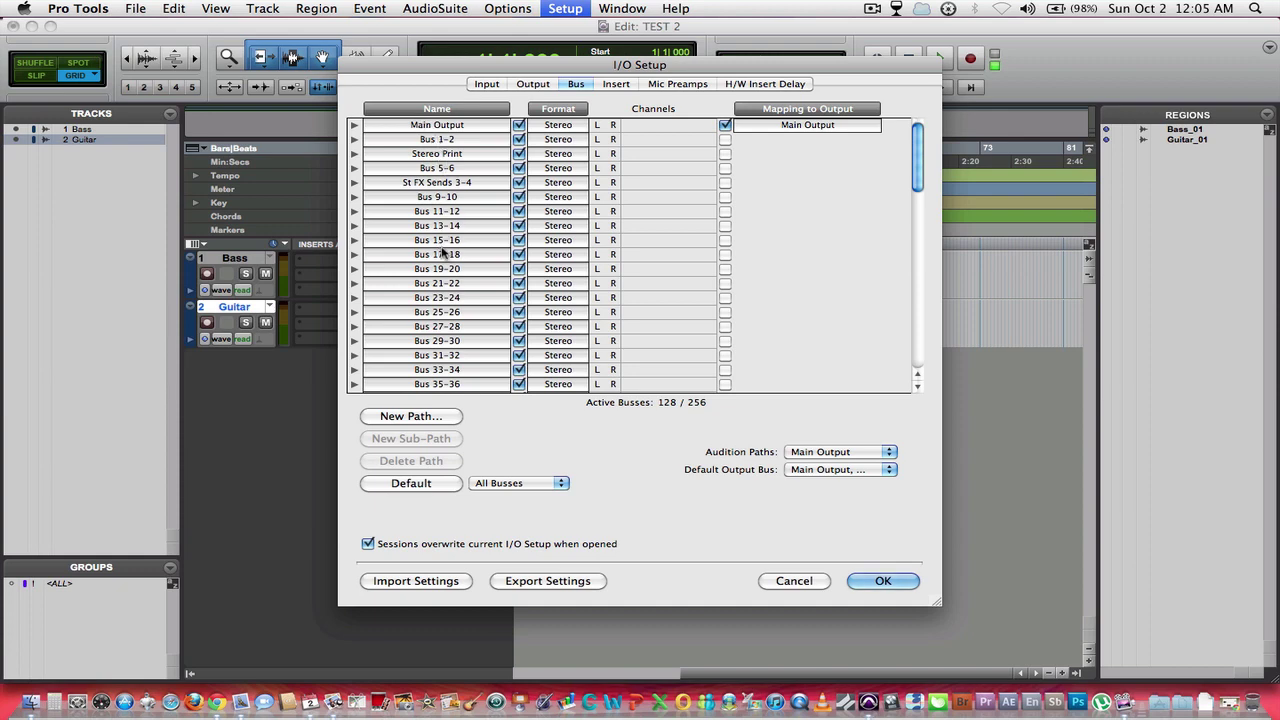
# Cancel I/O Setup without changes and add a Click track with Track > Create Click Track.
pyautogui.doubleClick(426, 125)
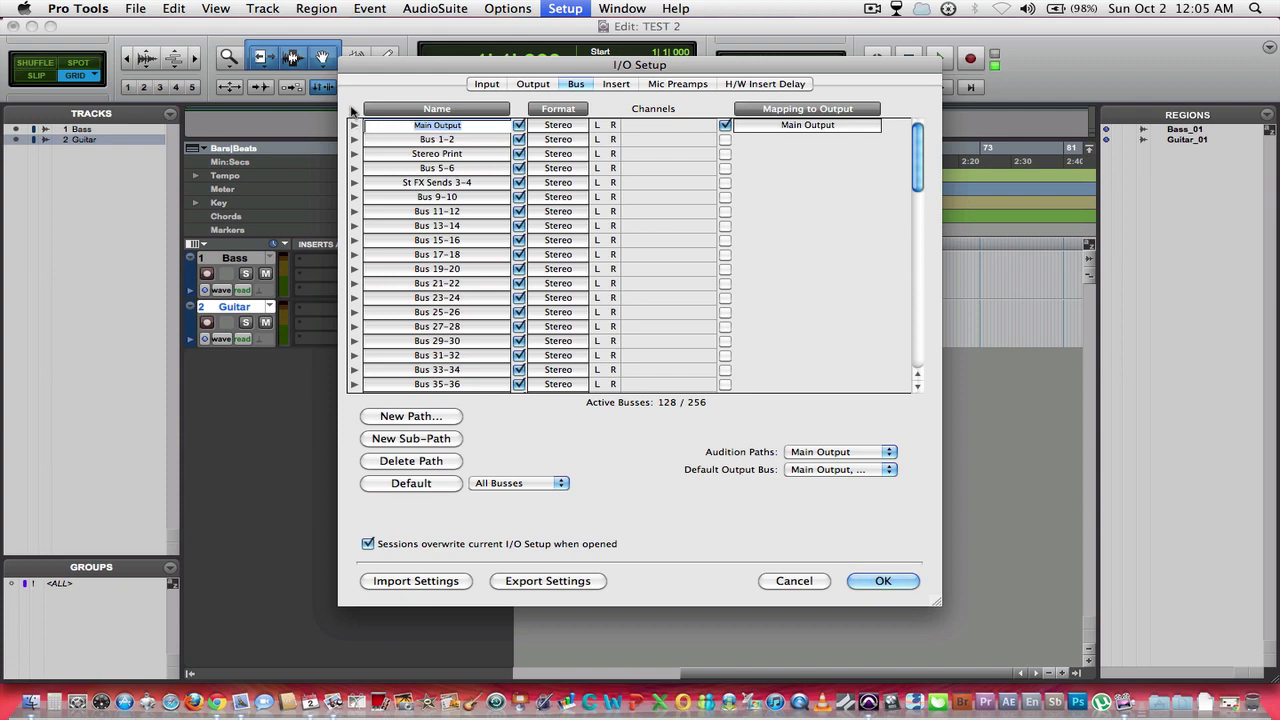
pyautogui.click(353, 125)
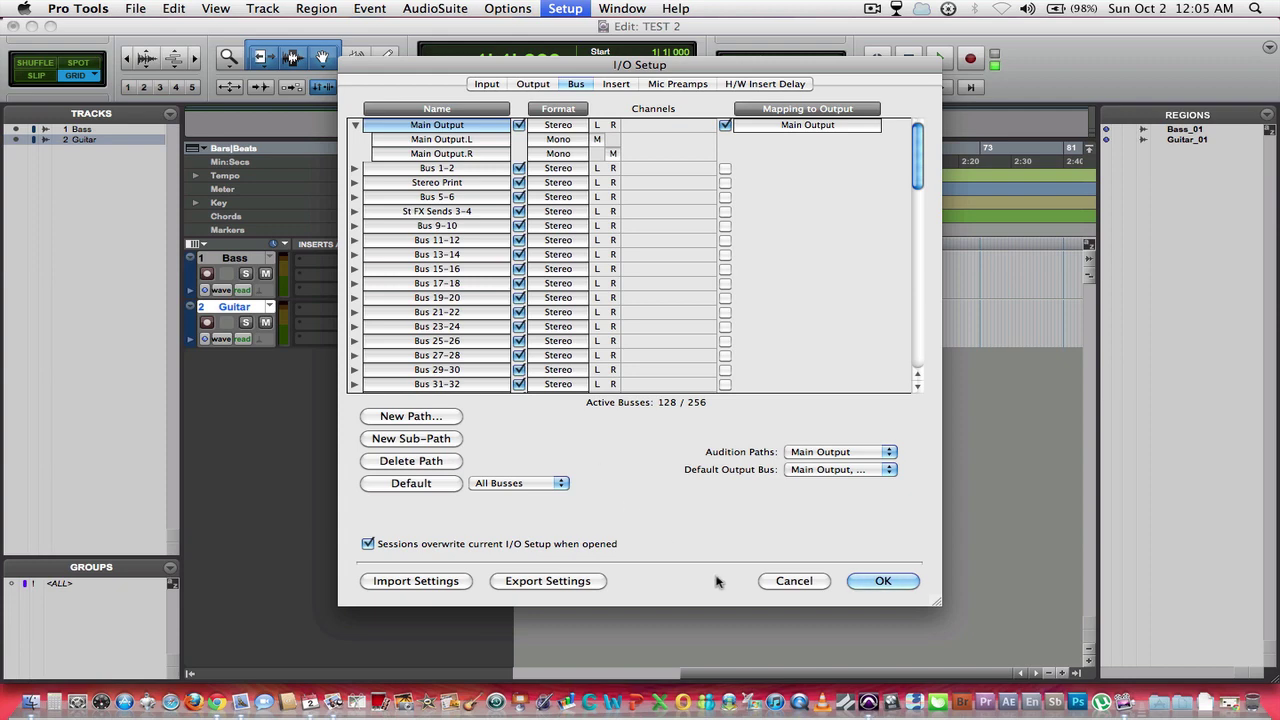
pyautogui.click(787, 585)
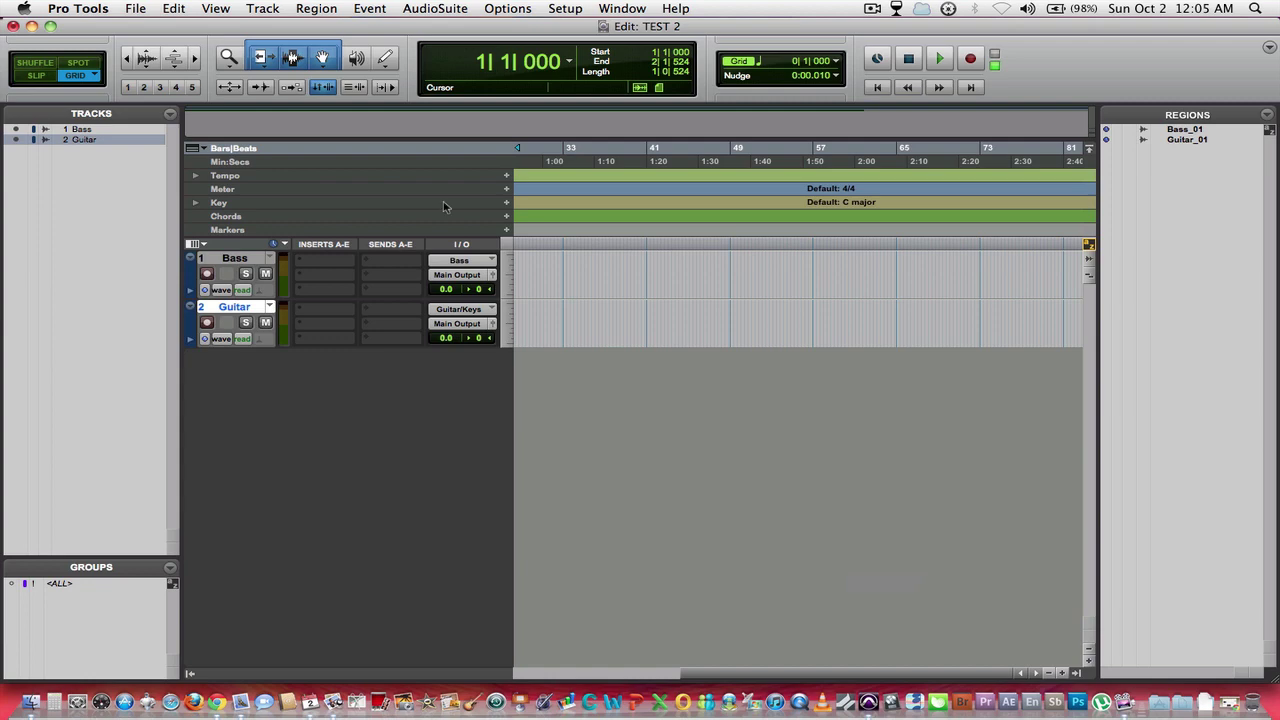
pyautogui.click(263, 8)
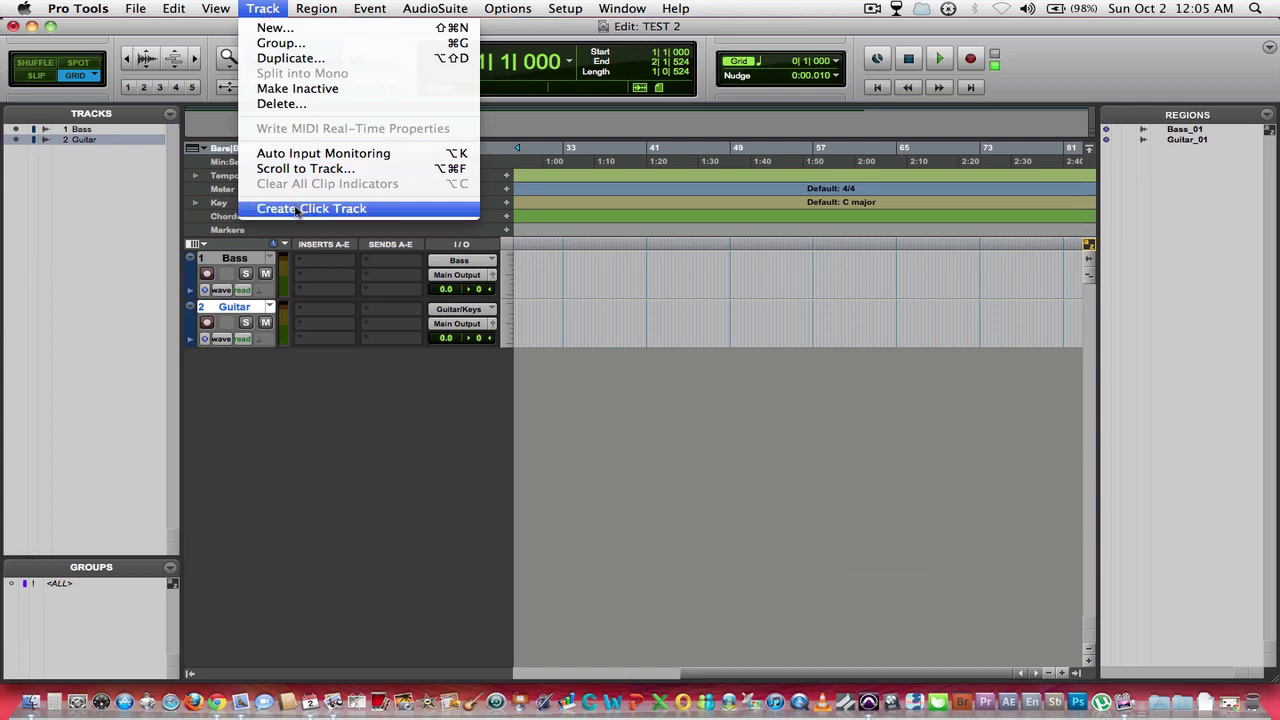
pyautogui.click(297, 208)
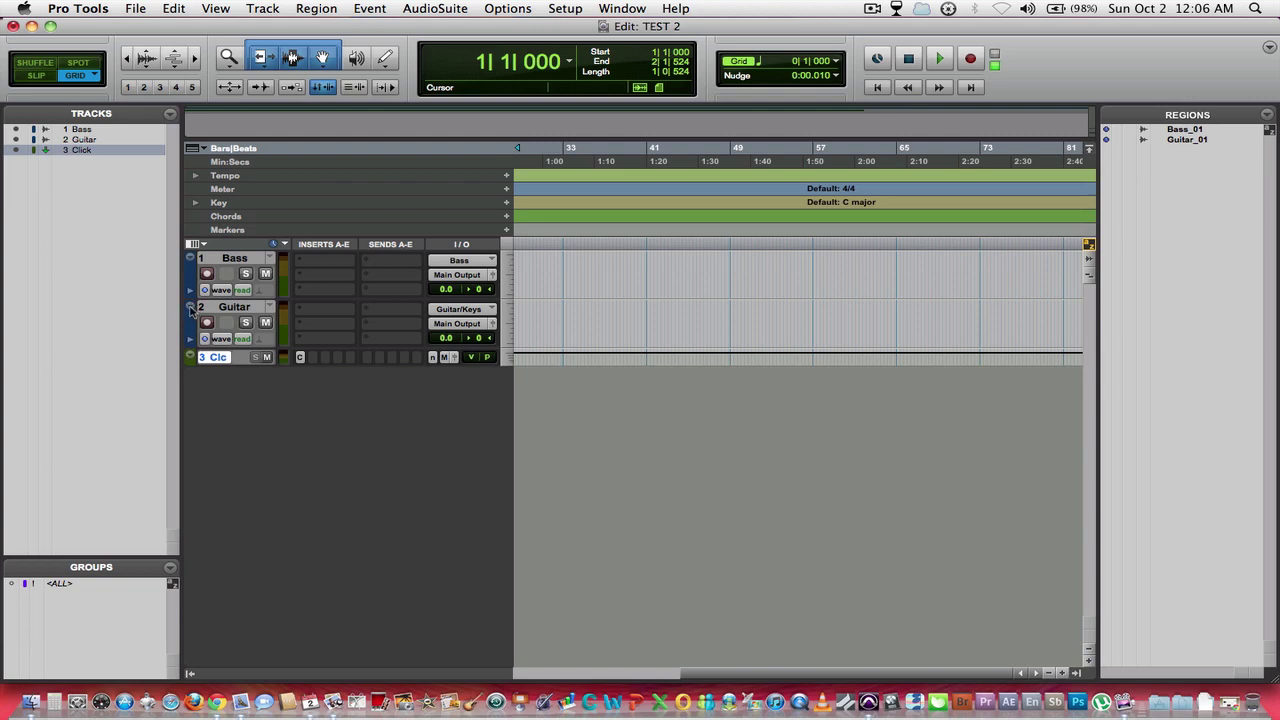
# Change the Click track height to small, then to medium.
pyautogui.click(190, 357)
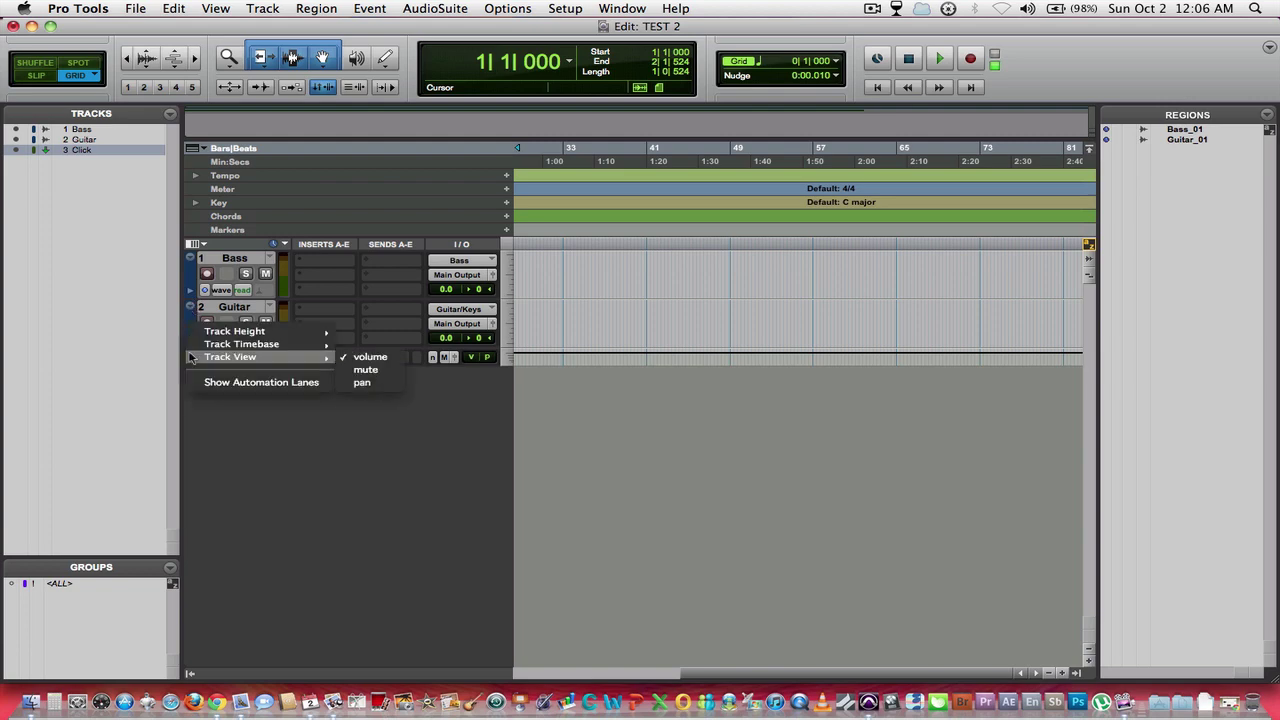
pyautogui.moveTo(240, 333)
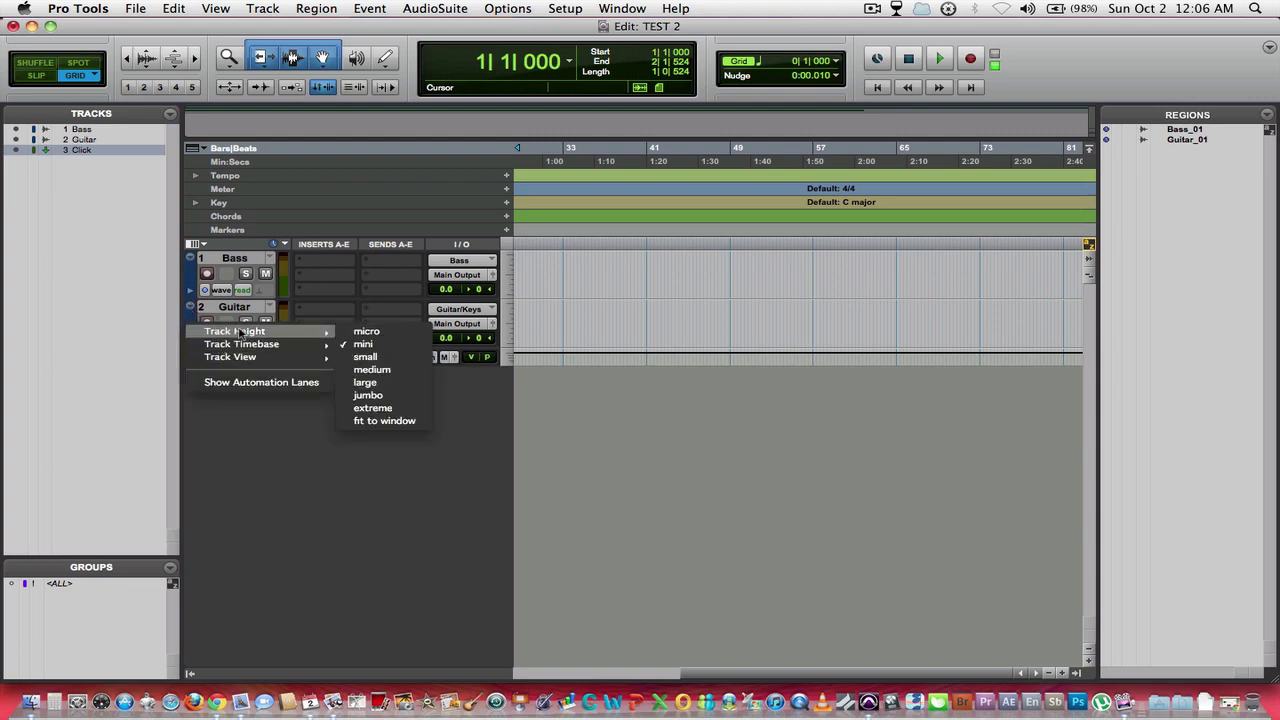
pyautogui.click(365, 358)
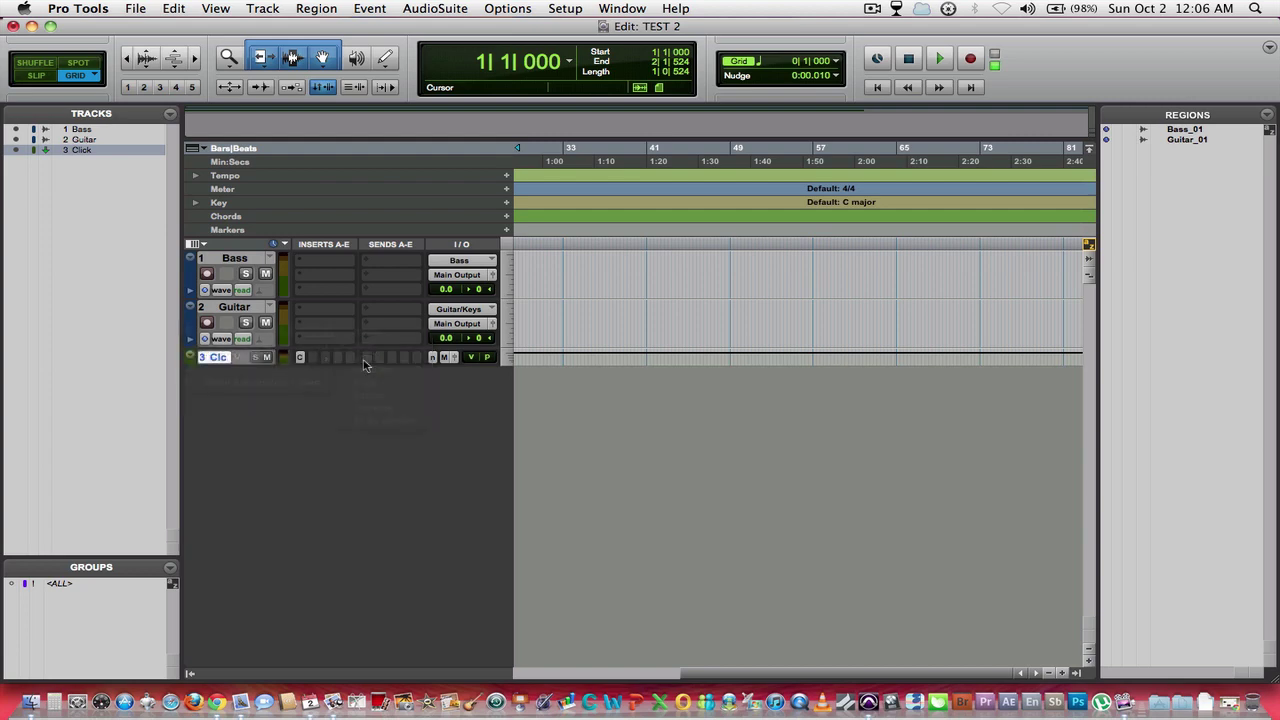
pyautogui.click(190, 358)
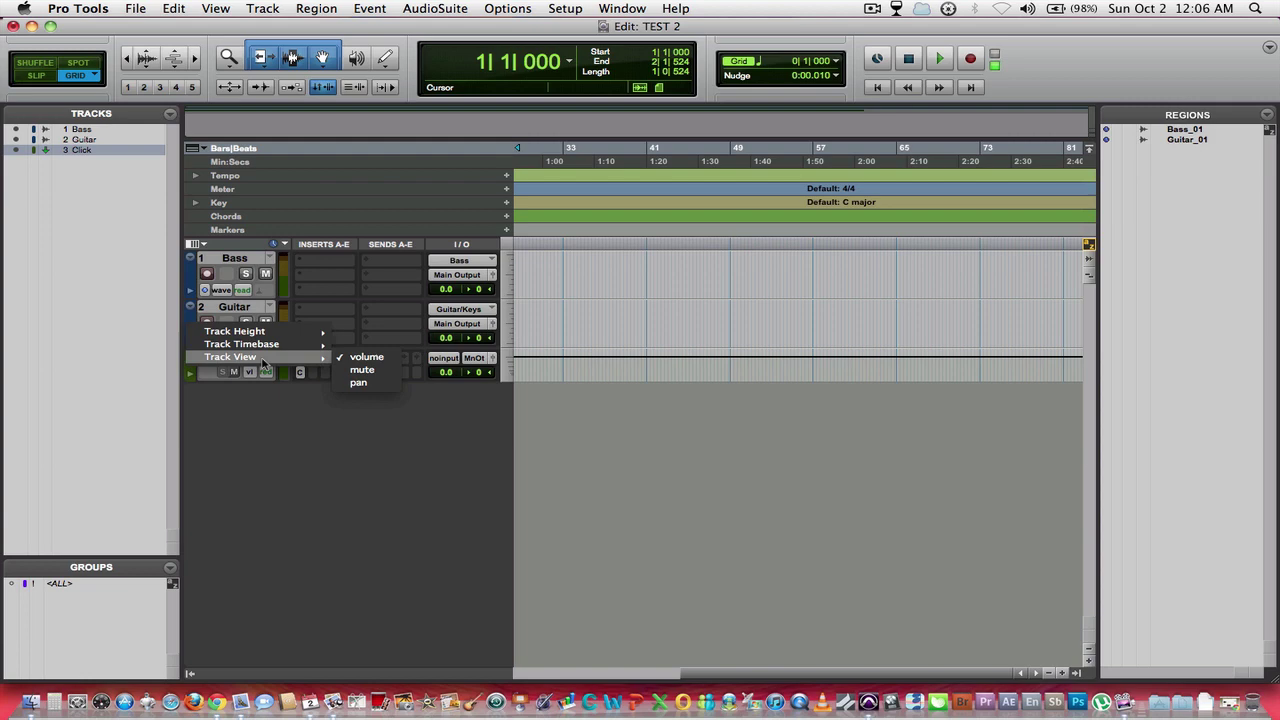
pyautogui.click(246, 444)
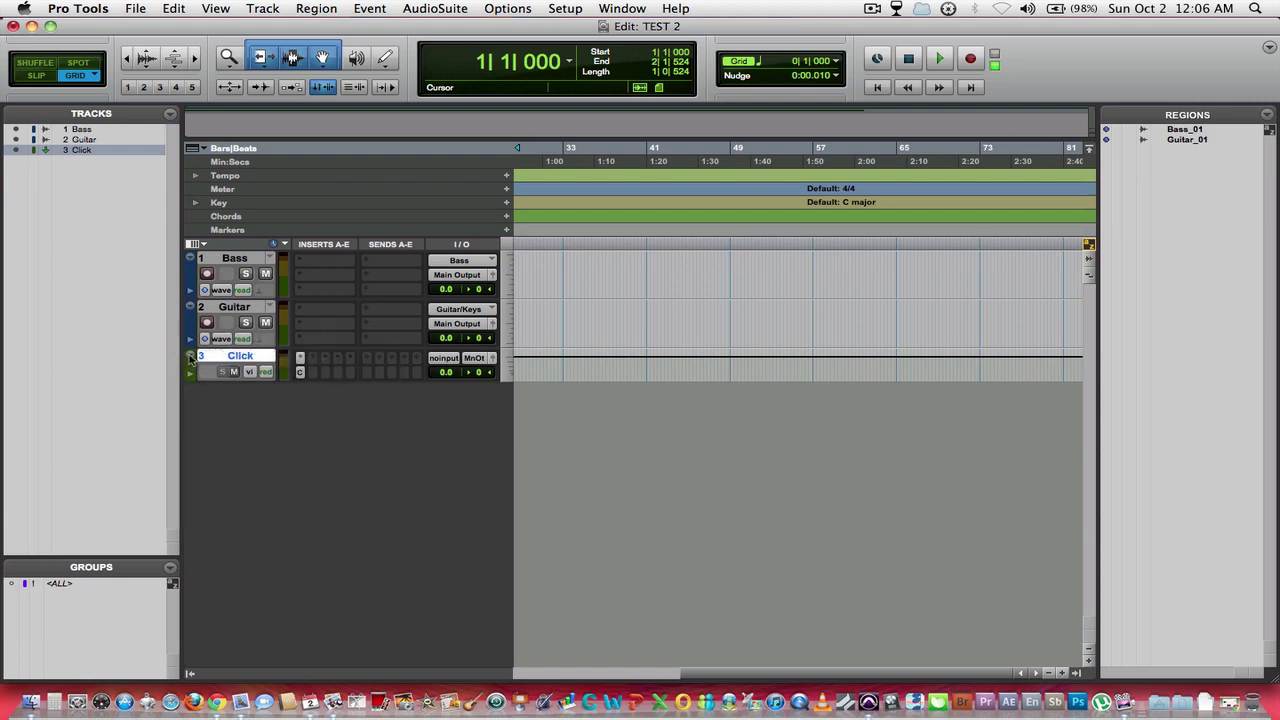
pyautogui.click(190, 358)
pyautogui.moveTo(292, 332)
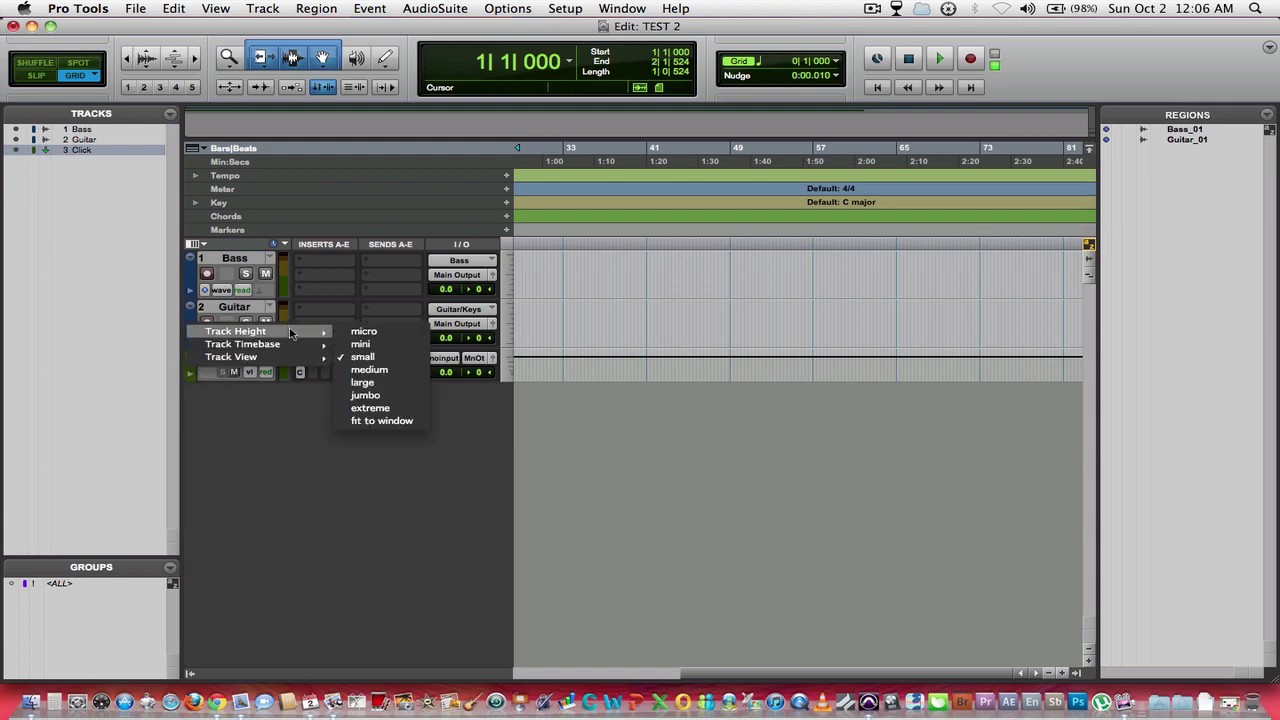
pyautogui.click(370, 370)
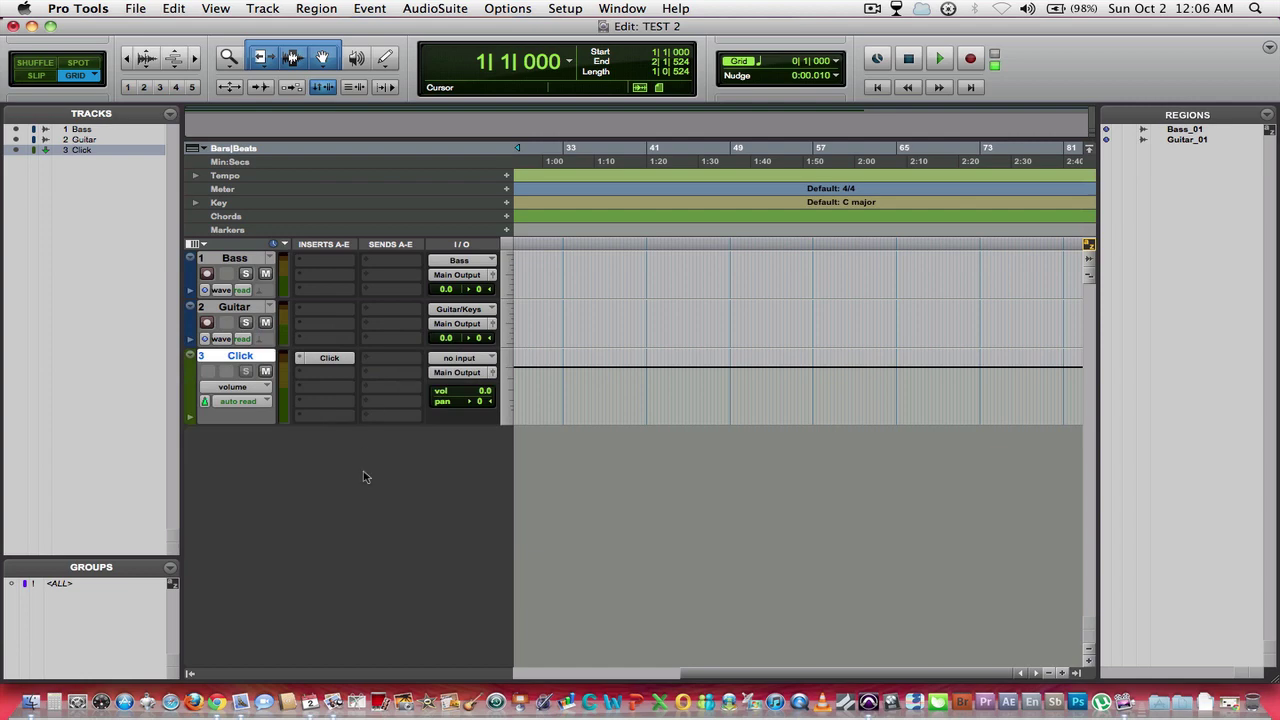
# Set the Click plug-in's Accented and Unaccented levels to -4.2 dB, auditioning with playback.
pyautogui.click(330, 358)
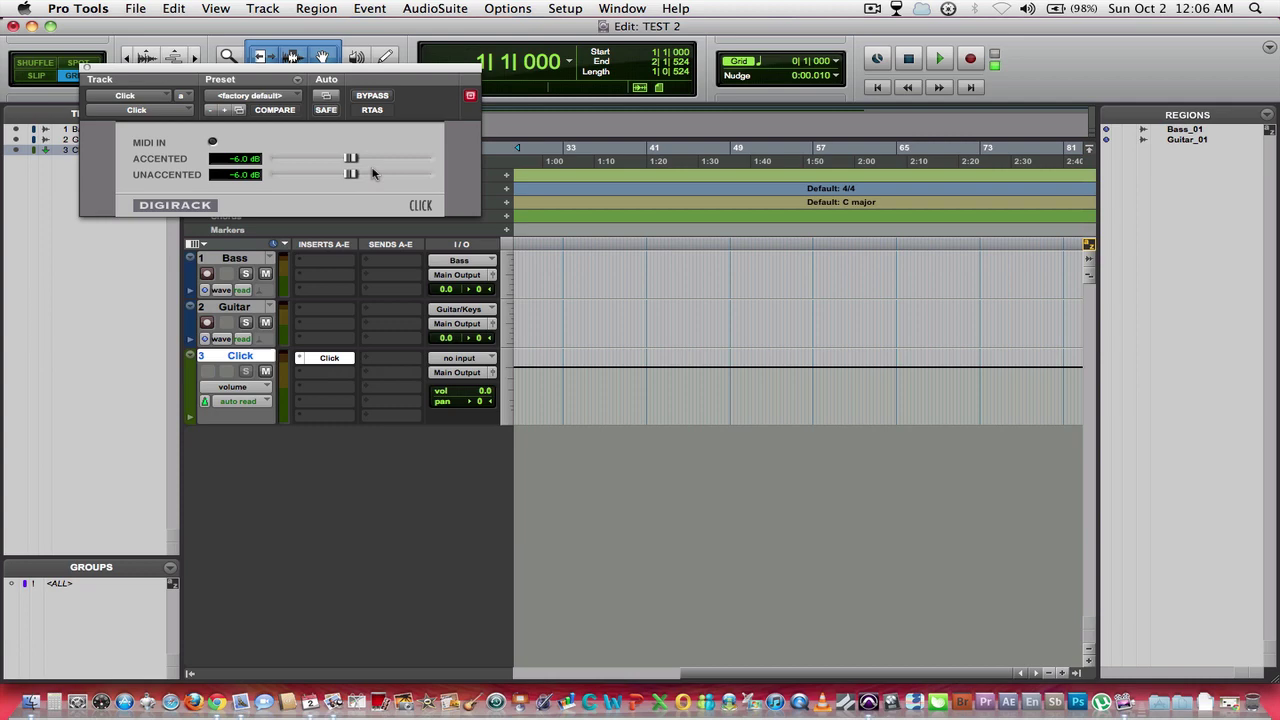
pyautogui.moveTo(350, 158); pyautogui.dragTo(368, 159)
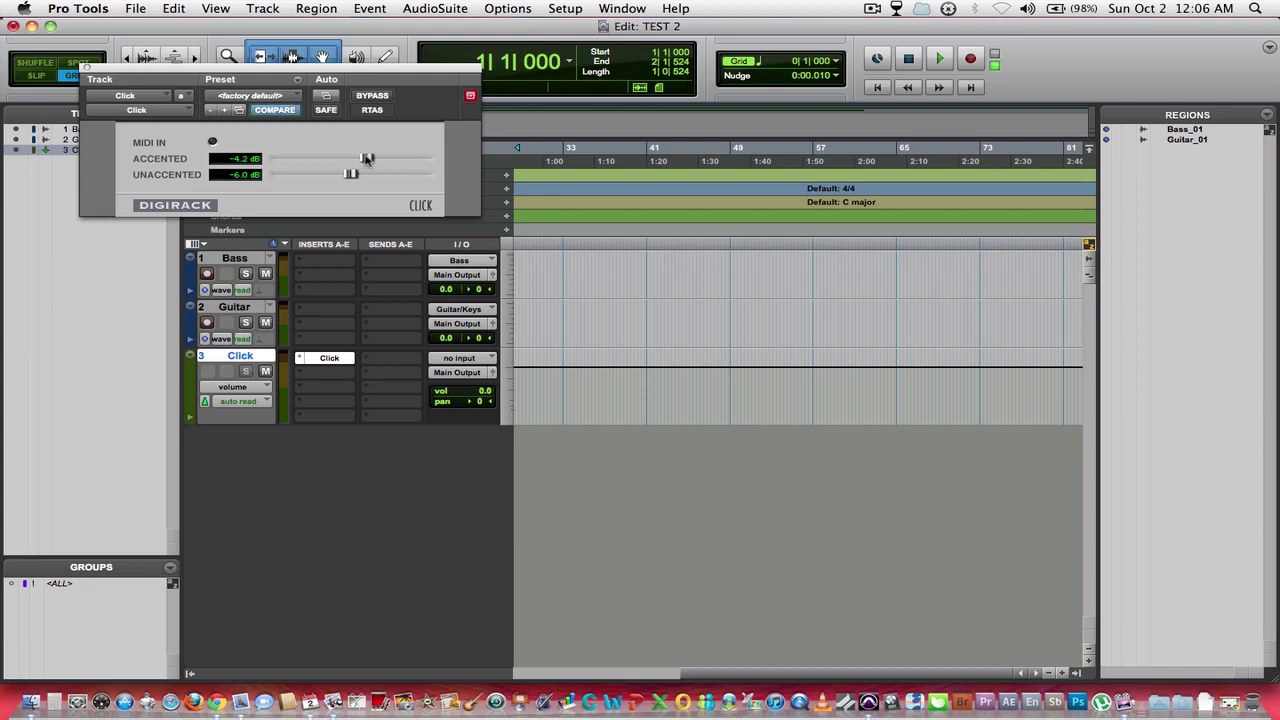
pyautogui.press('space')
pyautogui.press('space')
pyautogui.moveTo(274, 71); pyautogui.dragTo(609, 210)
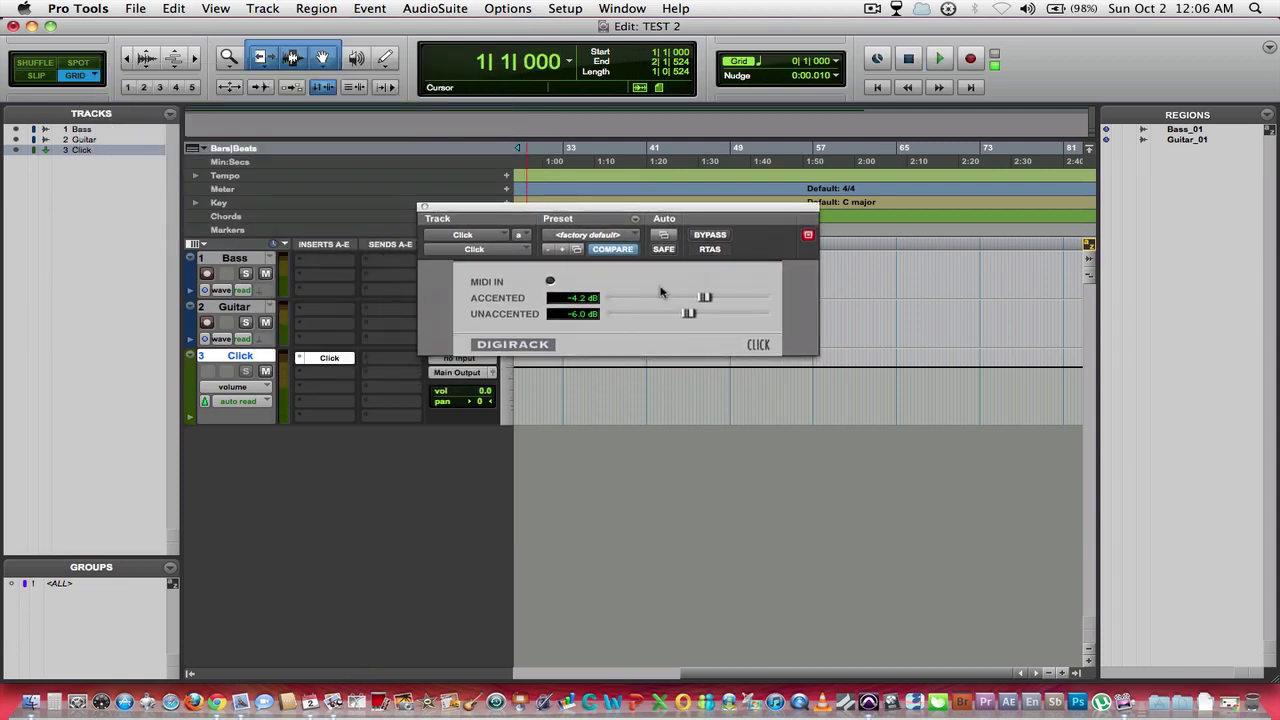
pyautogui.moveTo(690, 315); pyautogui.dragTo(706, 316)
# In the Mix window, try several Click fader levels, then reset it to 0.0 dB.
pyautogui.click(423, 208)
pyautogui.press('super+equal')
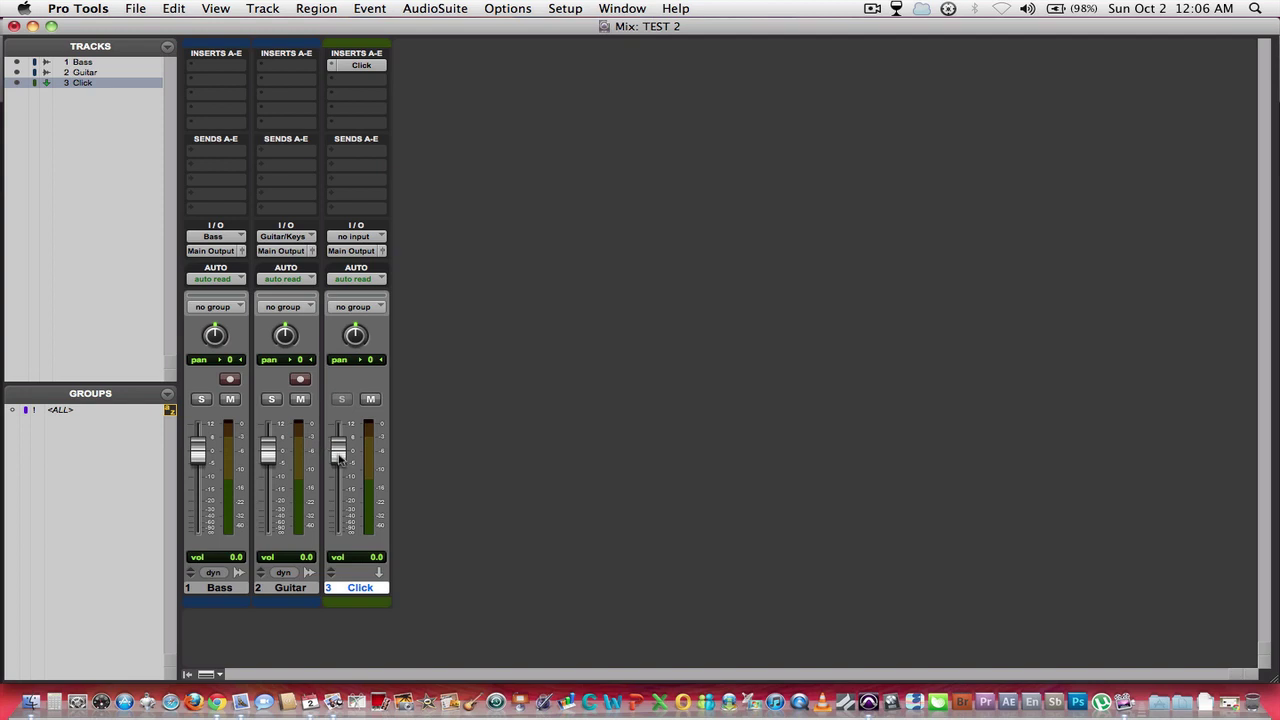
pyautogui.moveTo(339, 457); pyautogui.dragTo(339, 443)
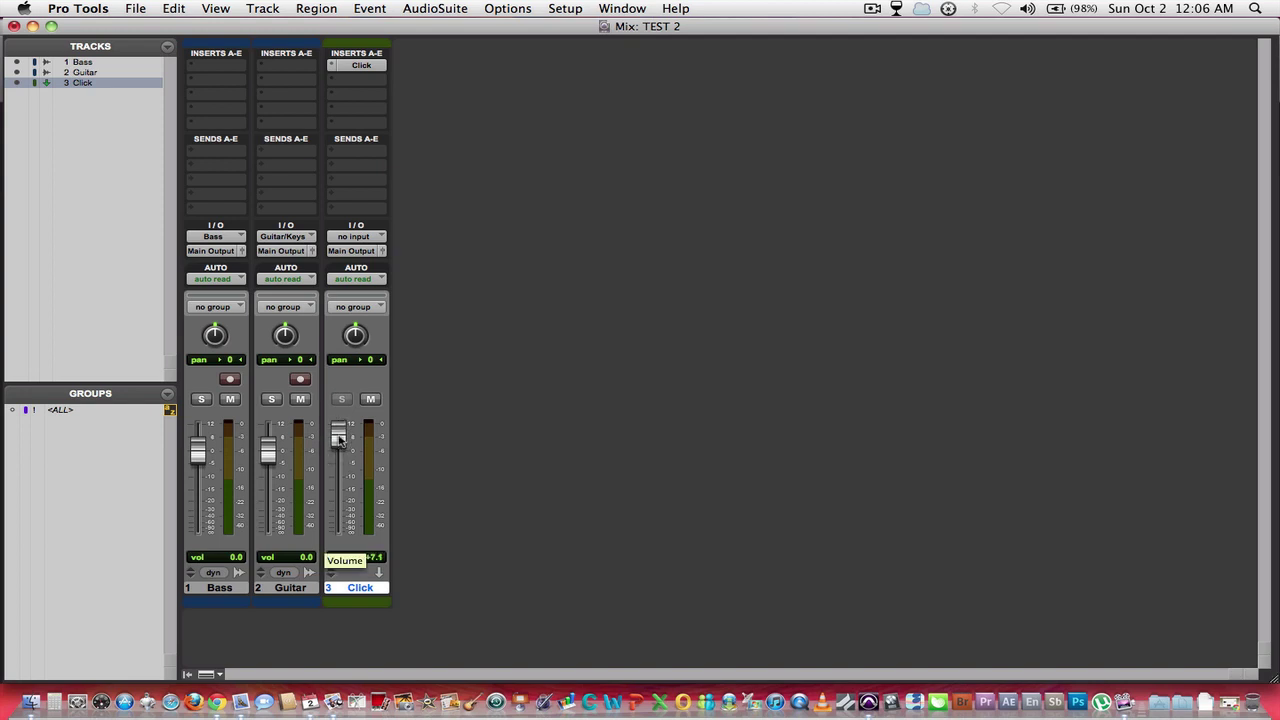
pyautogui.moveTo(339, 440); pyautogui.dragTo(339, 484)
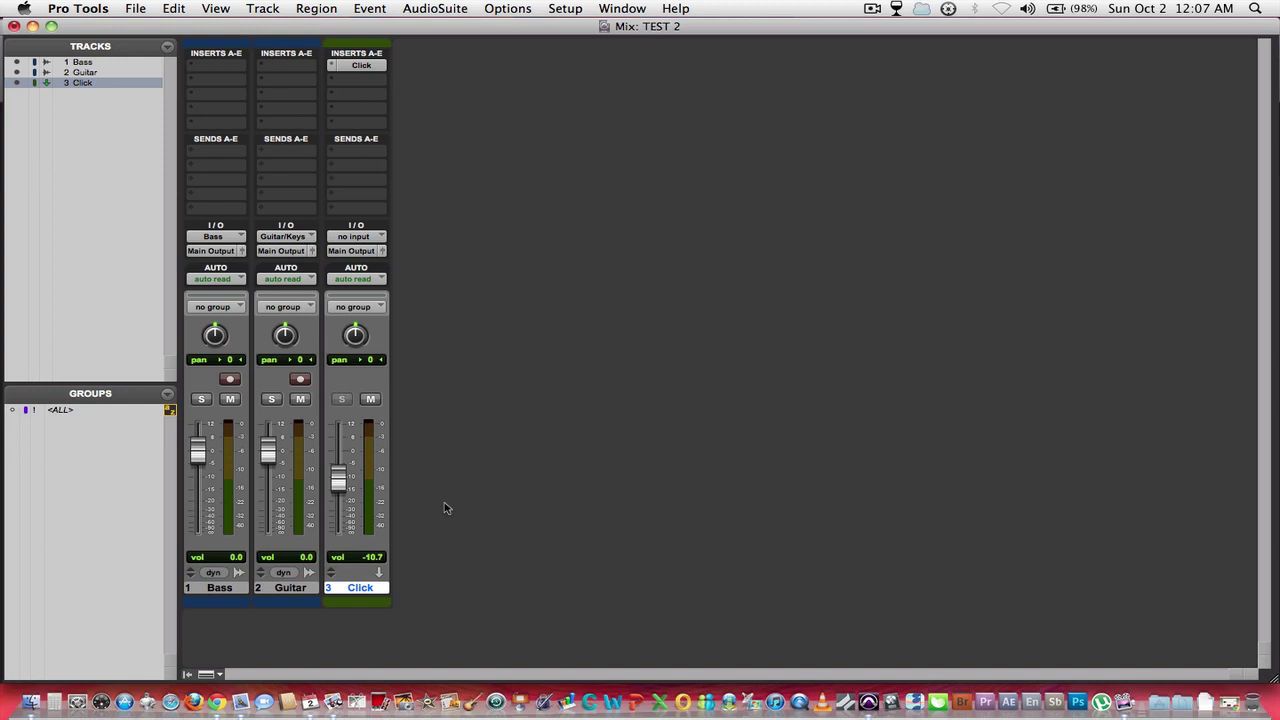
pyautogui.moveTo(339, 481)
pyautogui.mouseDown()
pyautogui.moveTo(340, 446)
pyautogui.moveTo(341, 487)
pyautogui.mouseUp()
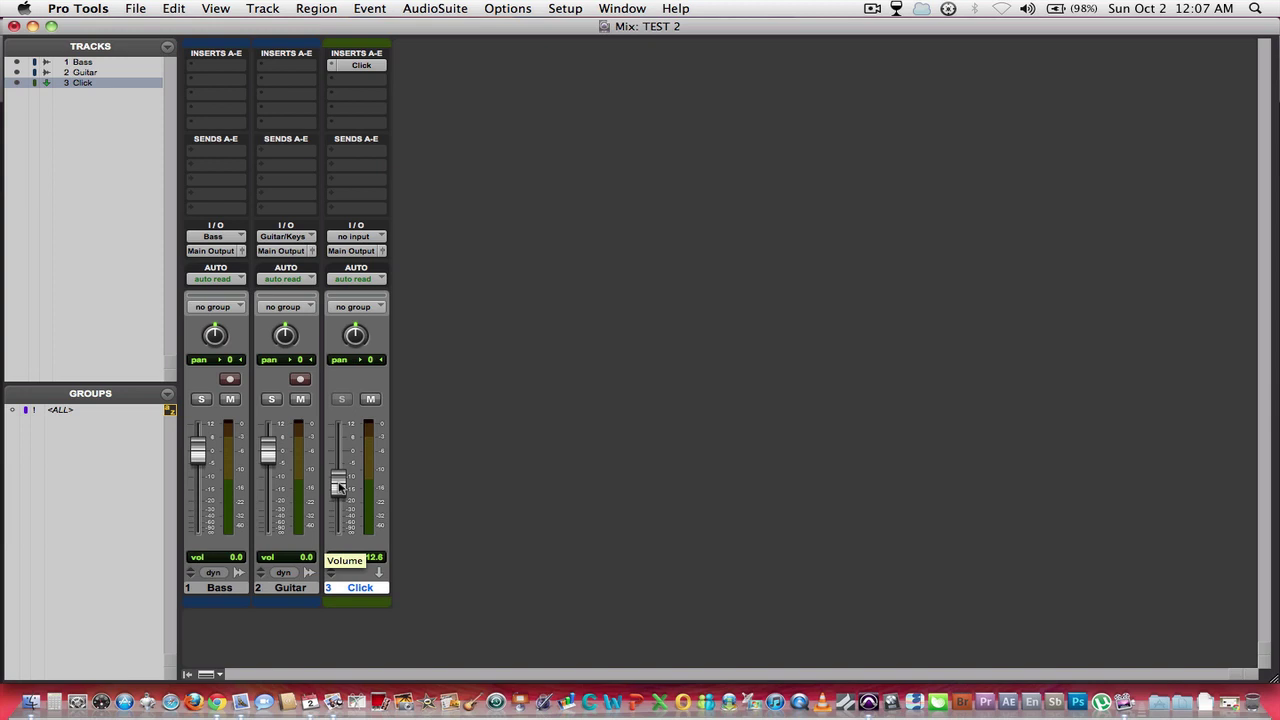
pyautogui.keyDown('alt'); pyautogui.click(340, 487); pyautogui.keyUp('alt')
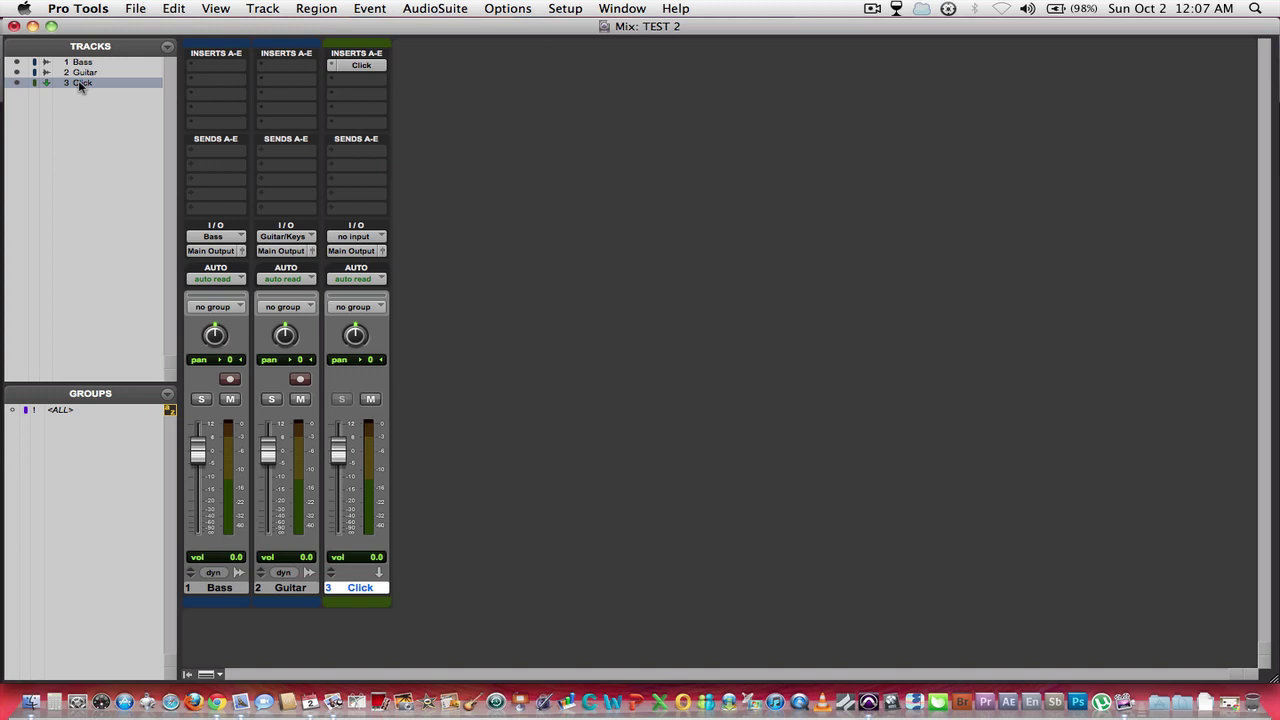
# Drag Click to the top and Bass below Guitar in the Tracks list.
pyautogui.moveTo(80, 85); pyautogui.dragTo(82, 64)
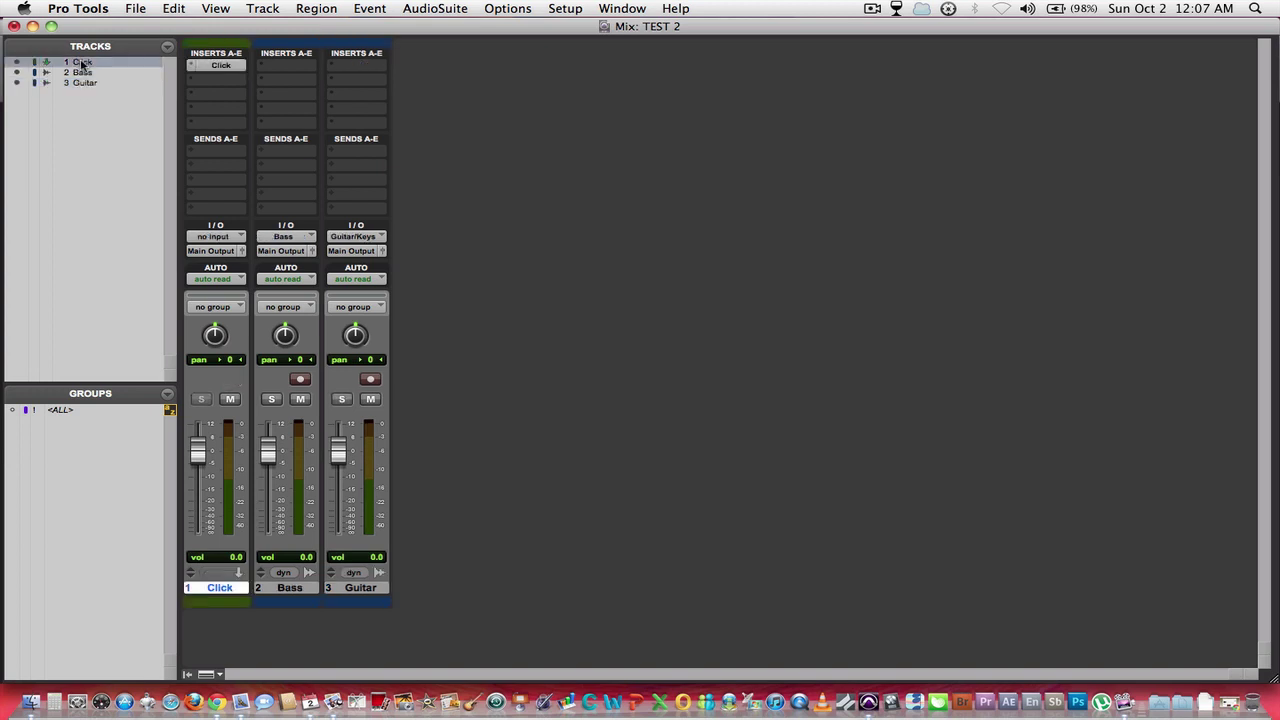
pyautogui.click(81, 73)
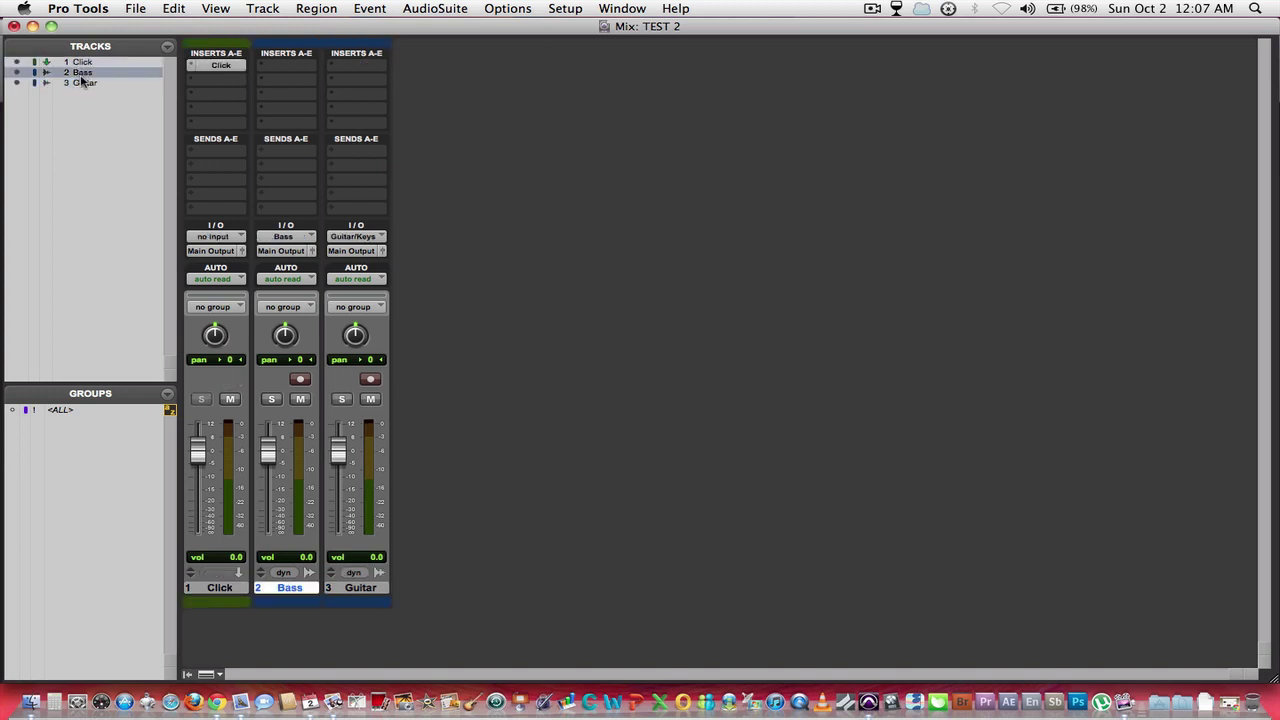
pyautogui.moveTo(81, 83); pyautogui.dragTo(80, 66)
pyautogui.click(80, 73)
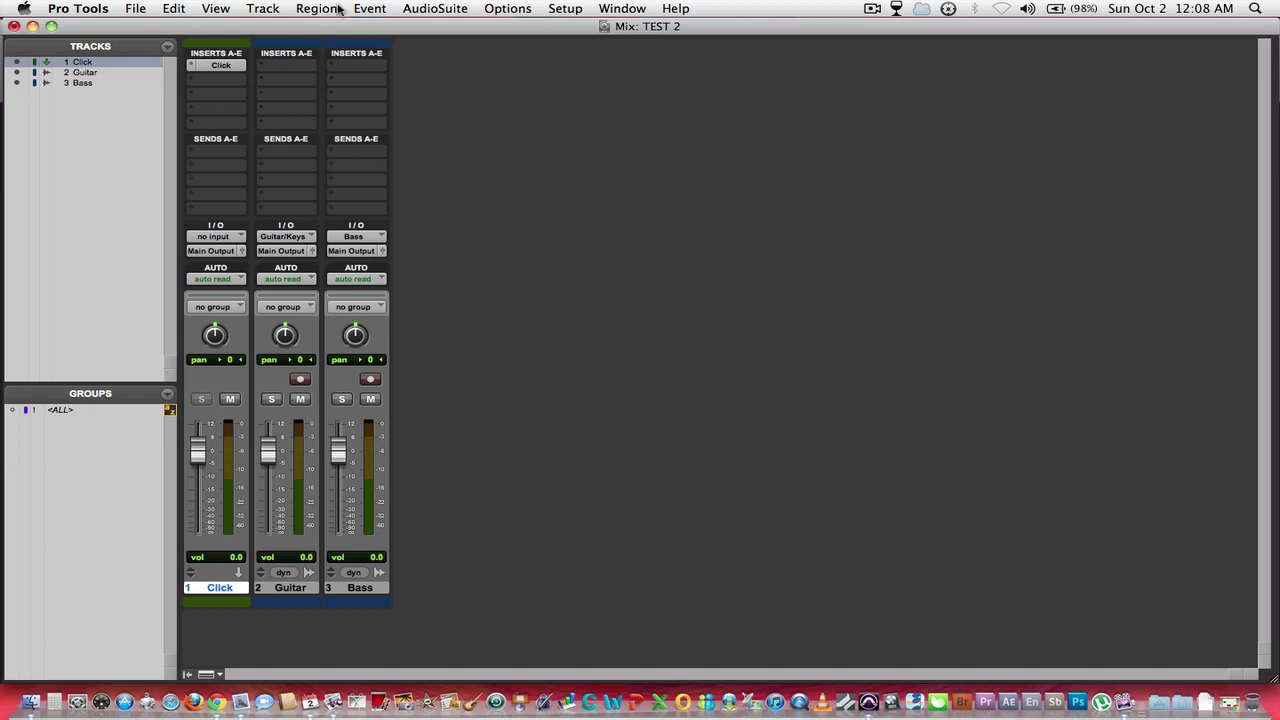
# Create a new stereo Master Fader track.
pyautogui.click(263, 9)
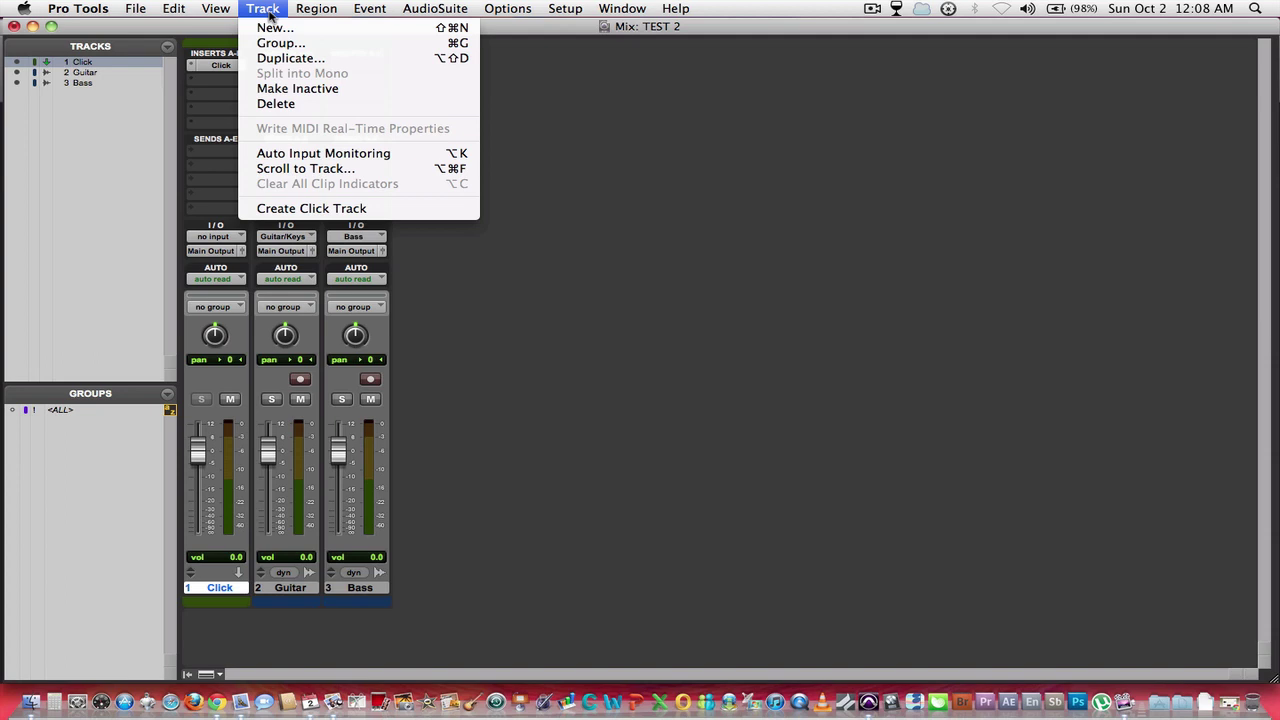
pyautogui.click(270, 30)
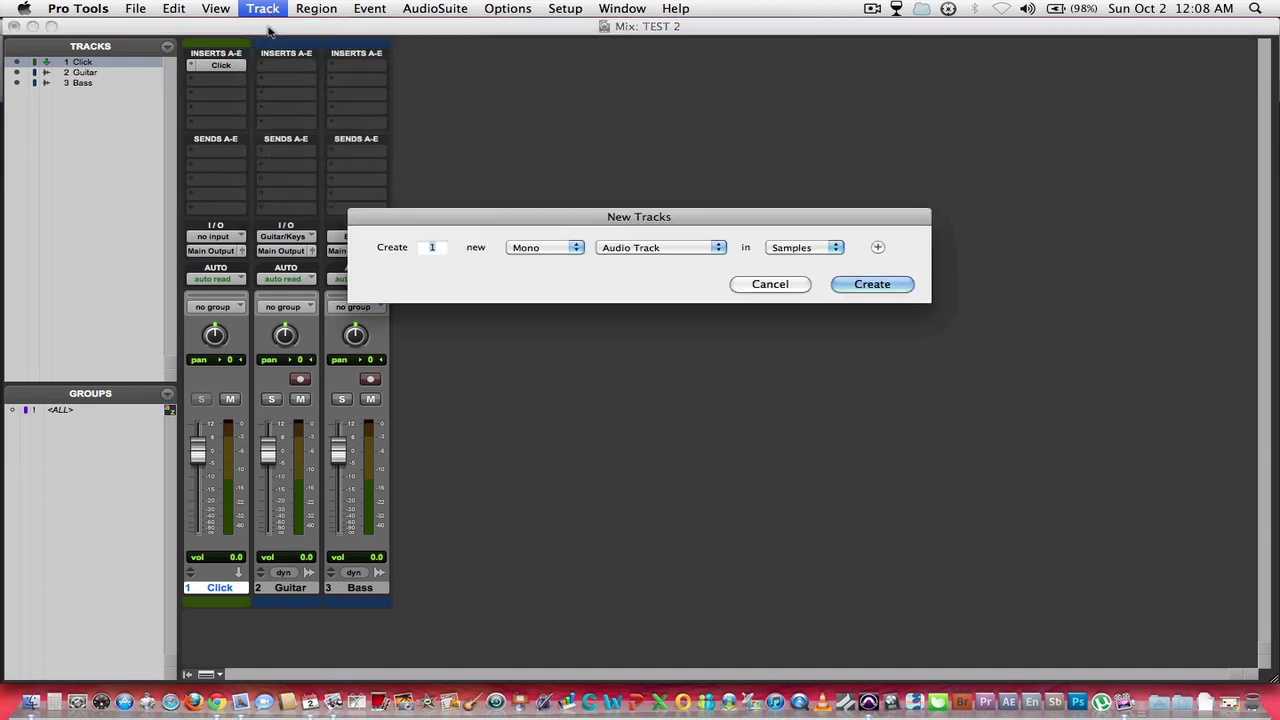
pyautogui.click(580, 247)
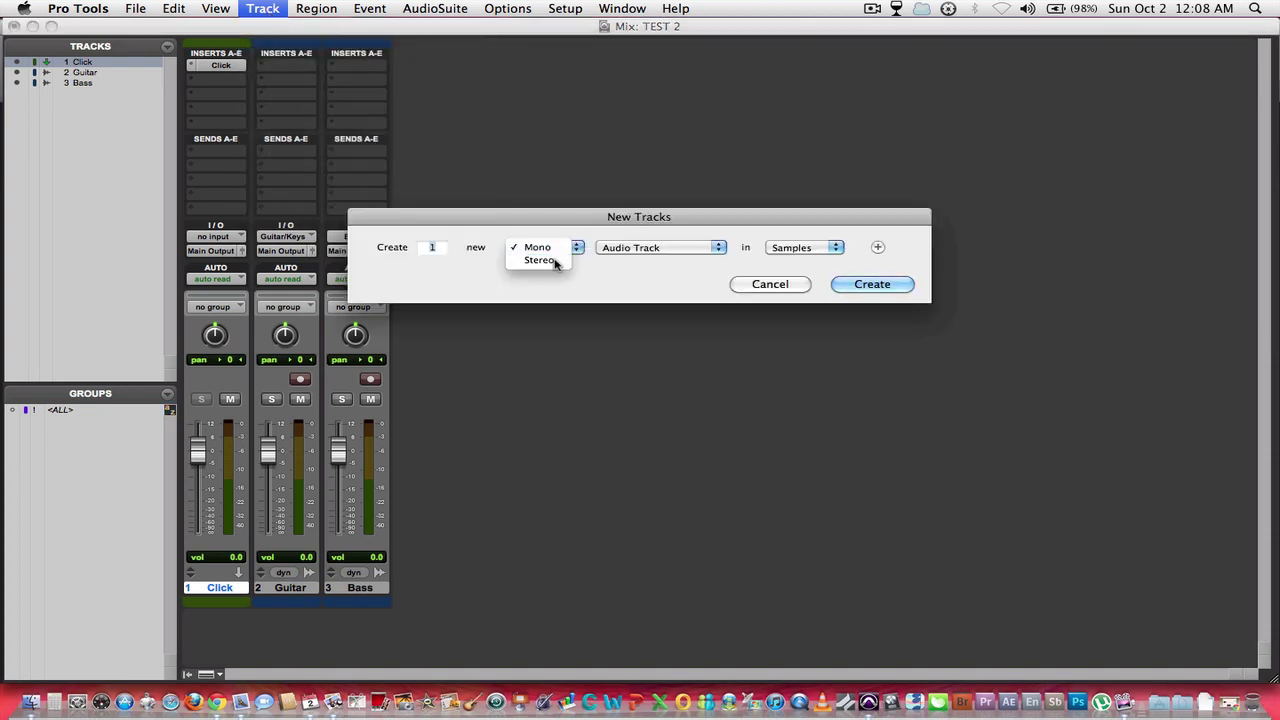
pyautogui.click(562, 262)
pyautogui.click(718, 247)
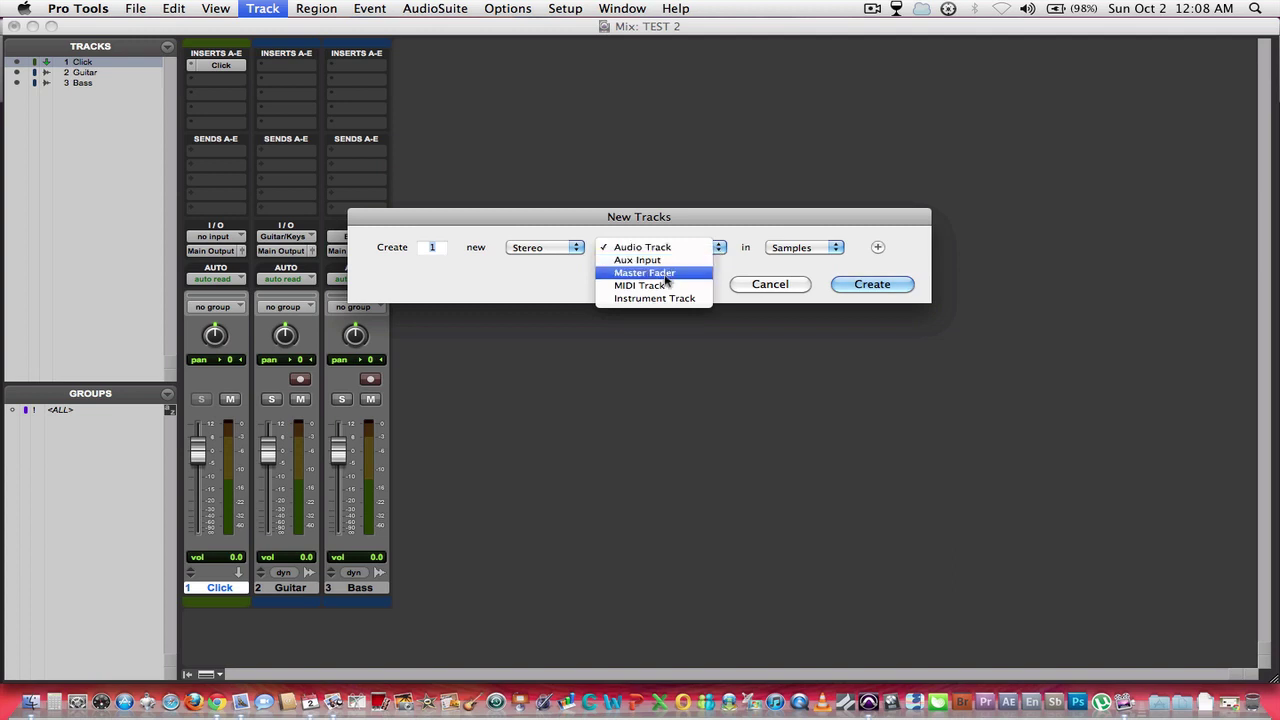
pyautogui.click(666, 277)
pyautogui.click(889, 284)
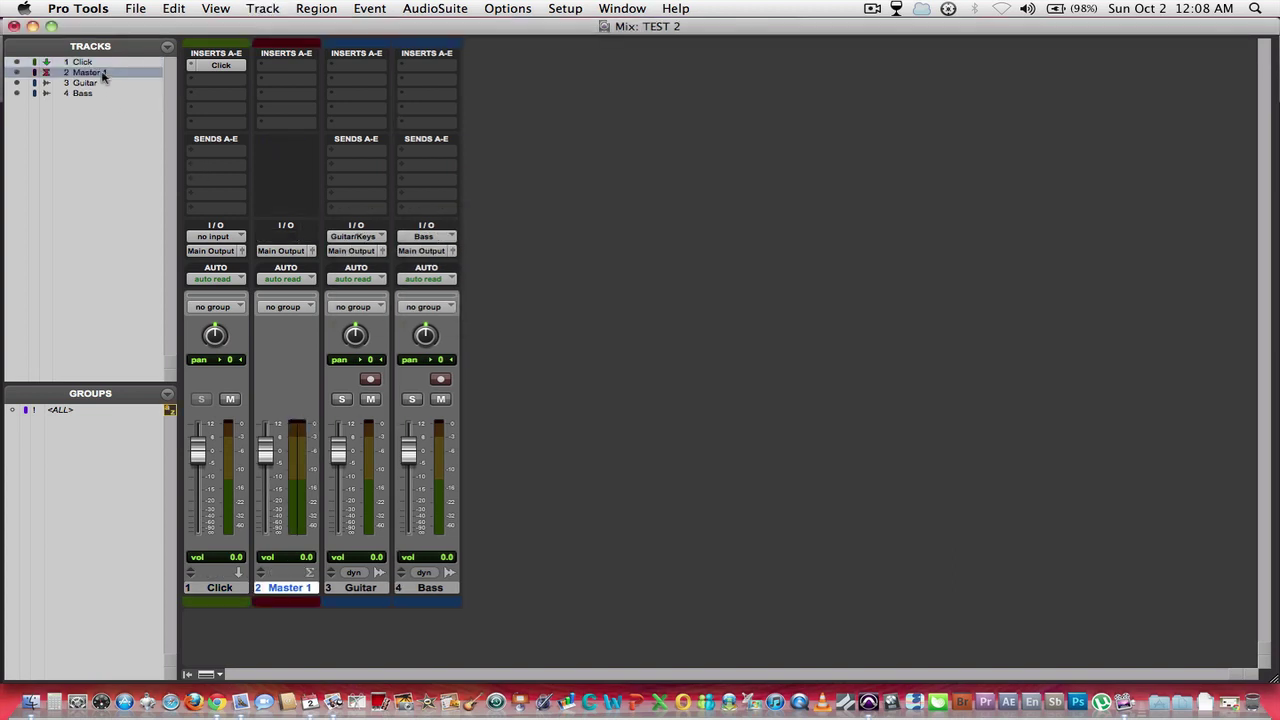
# Move Master 1 to the bottom of the track list and reset its fader to 0.0 dB.
pyautogui.moveTo(101, 73); pyautogui.dragTo(95, 96)
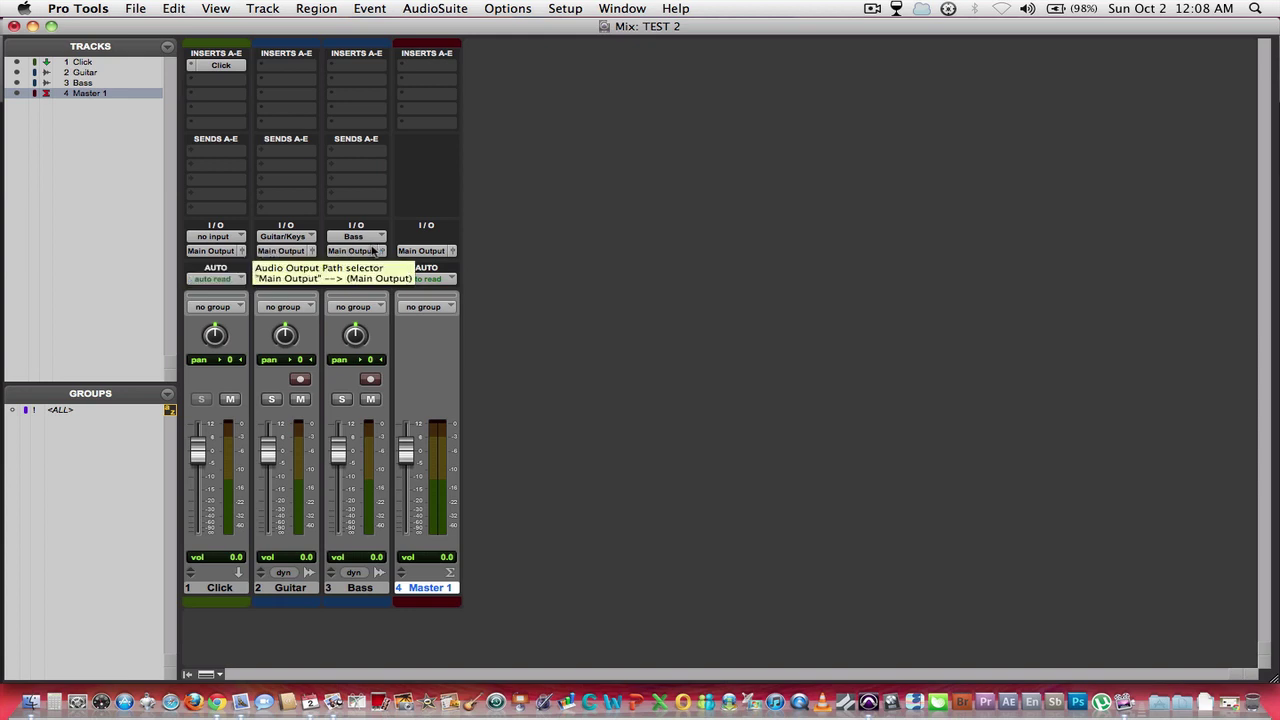
pyautogui.moveTo(405, 453)
pyautogui.mouseDown()
pyautogui.moveTo(398, 510)
pyautogui.moveTo(402, 438)
pyautogui.moveTo(415, 475)
pyautogui.mouseUp()
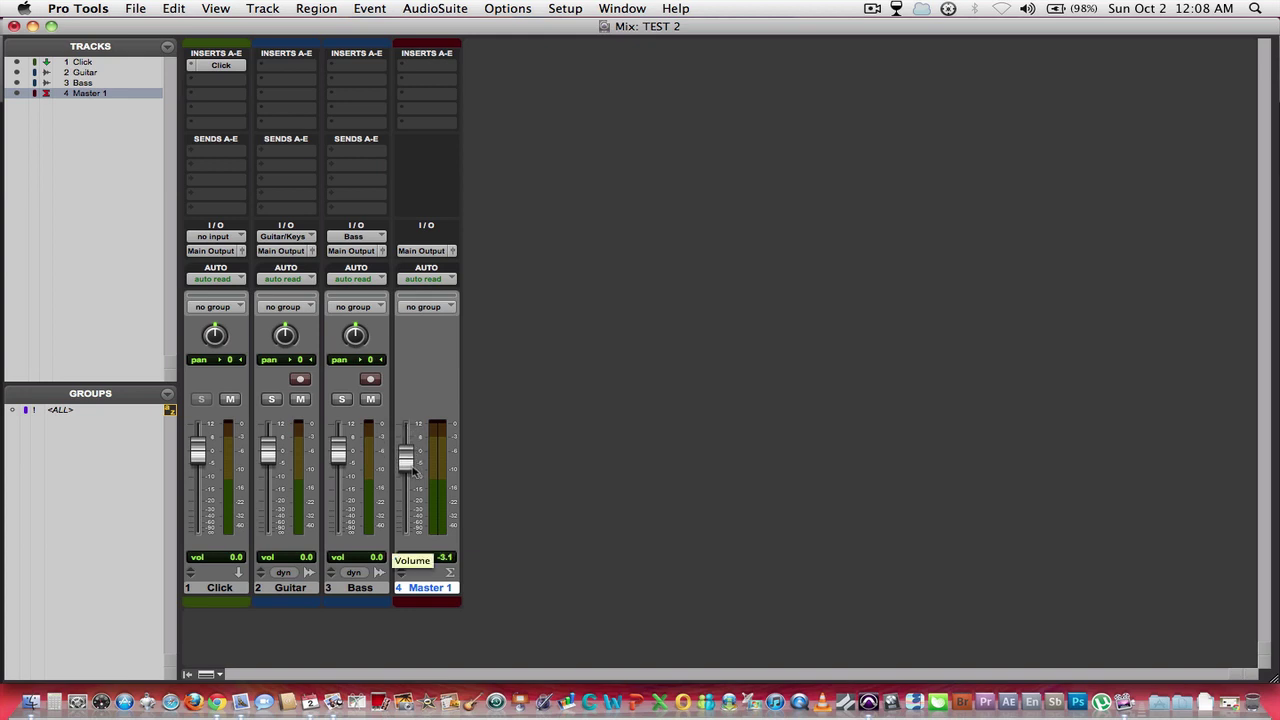
pyautogui.keyDown('alt'); pyautogui.click(410, 462); pyautogui.keyUp('alt')
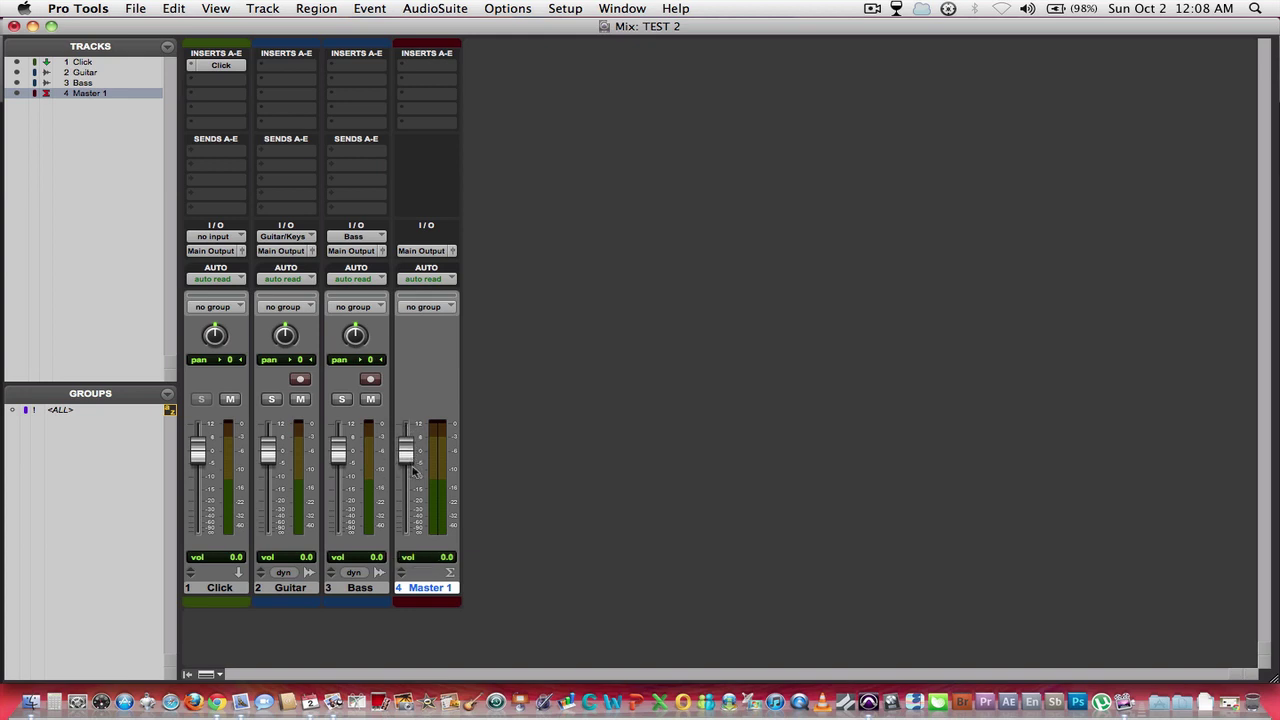
# Insert EQ 3 7-Band in Master 1's first slot with HPF and LPF filters switched in.
pyautogui.click(433, 68)
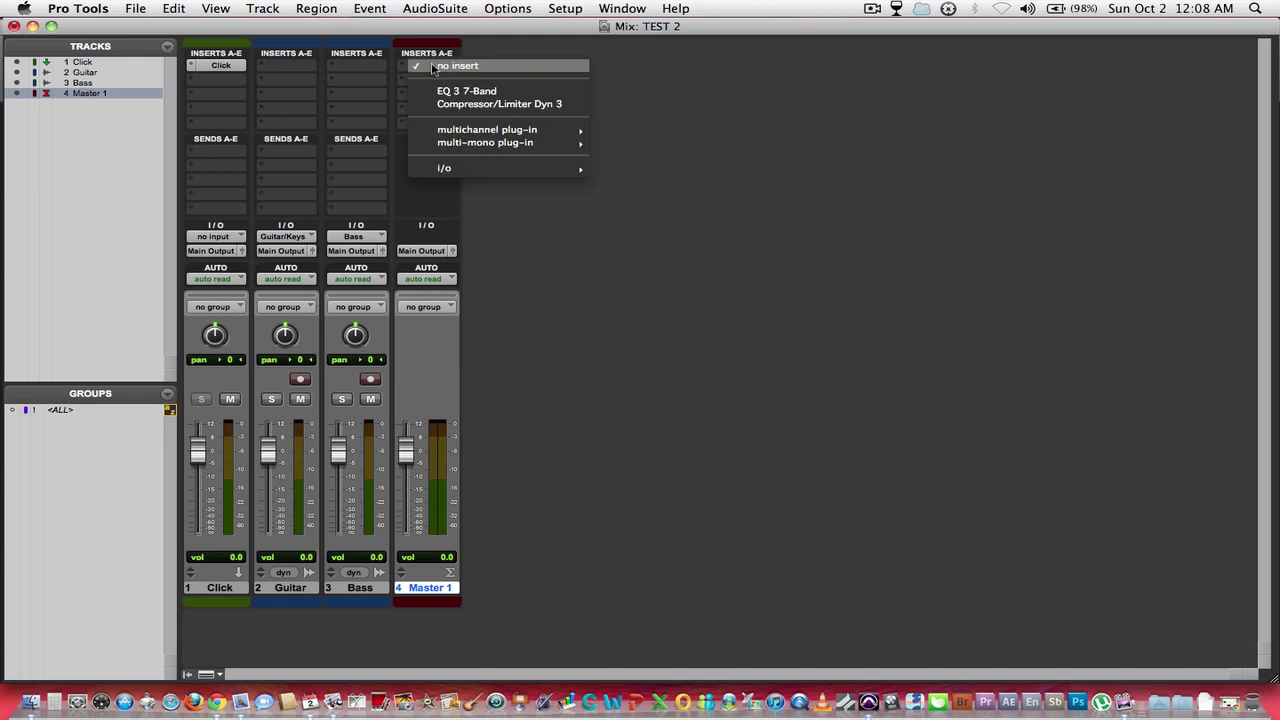
pyautogui.click(466, 91)
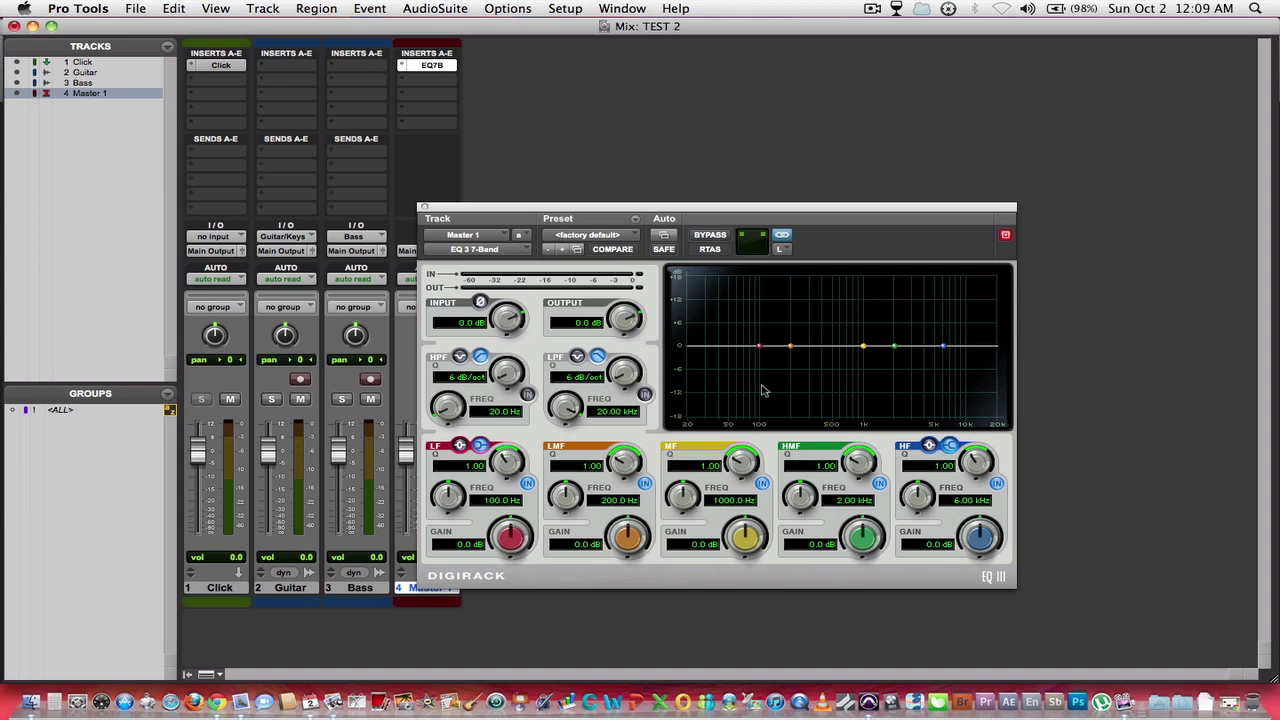
pyautogui.click(527, 394)
pyautogui.click(645, 395)
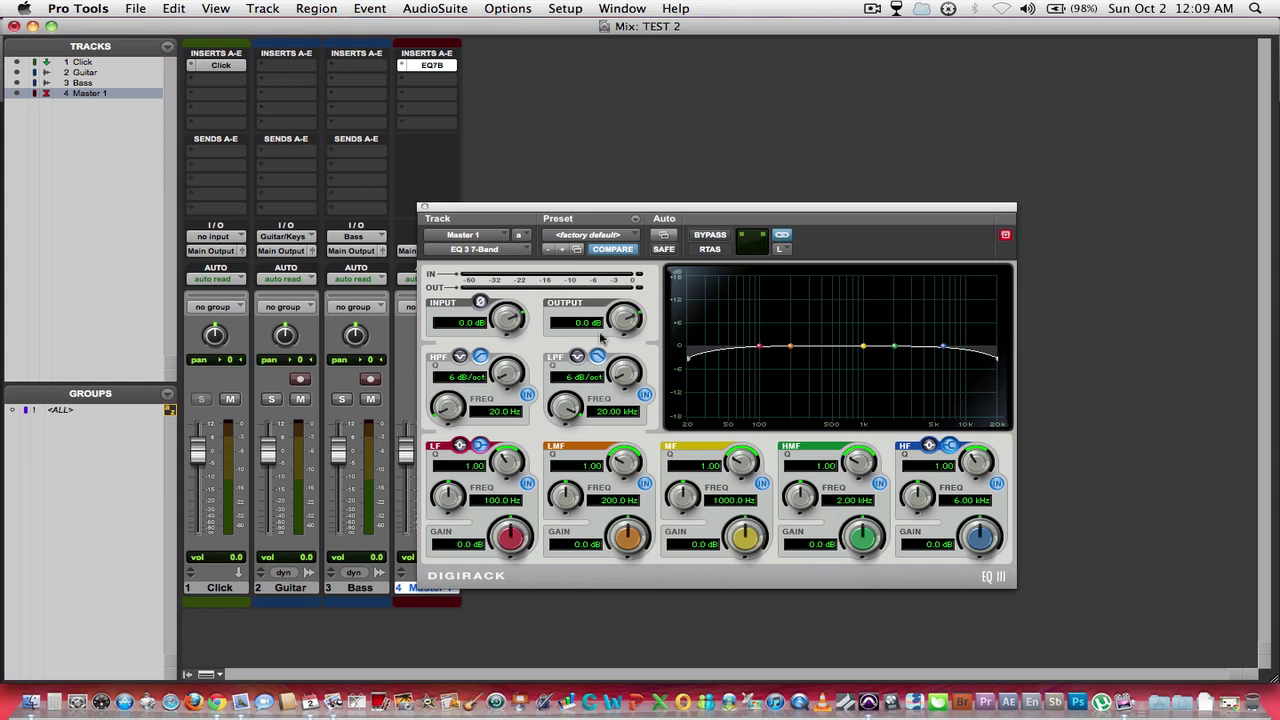
pyautogui.click(424, 207)
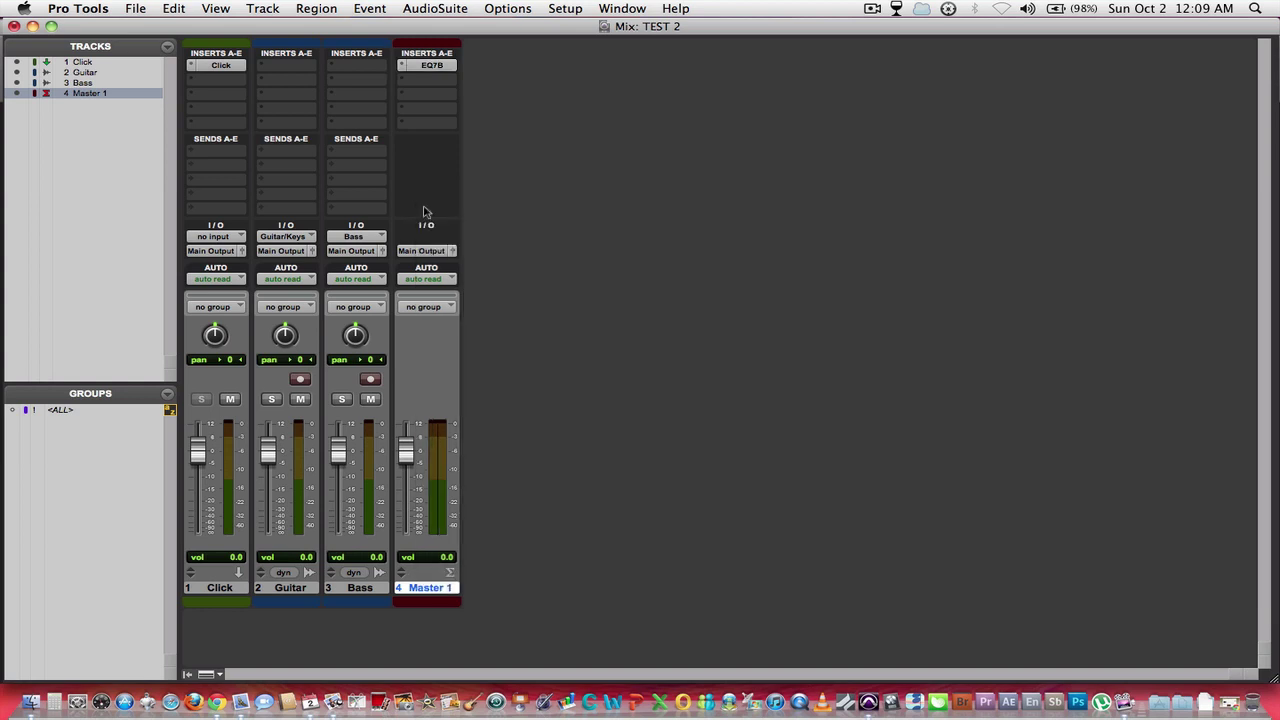
# Add Compressor/Limiter Dyn 3 to Master 1's second slot, load Clean Limit, and raise gain to 4.2 dB.
pyautogui.click(428, 80)
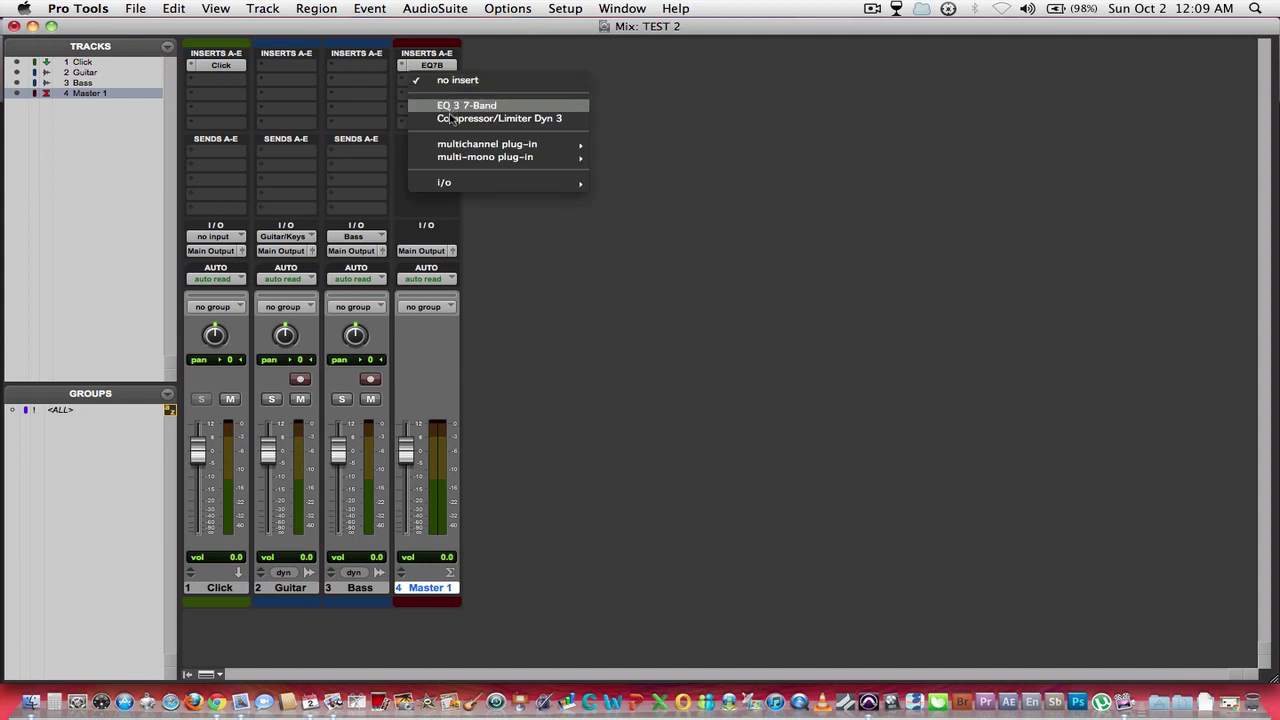
pyautogui.click(450, 119)
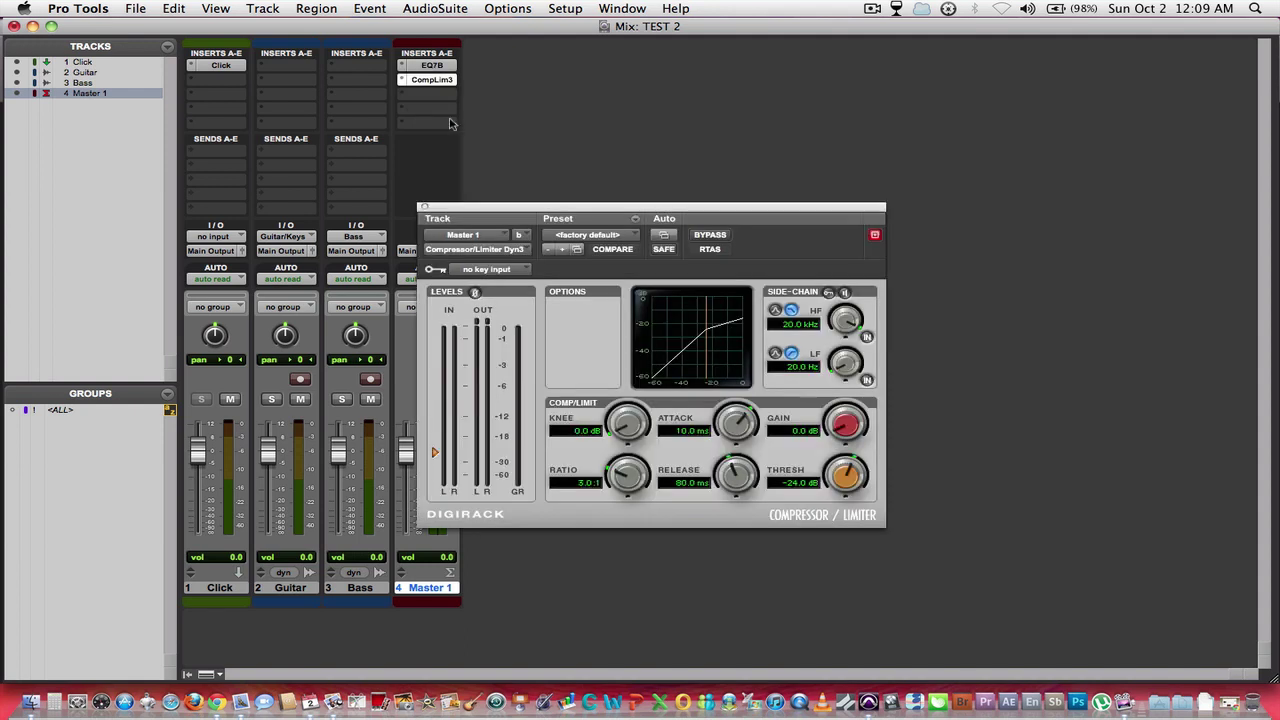
pyautogui.click(638, 236)
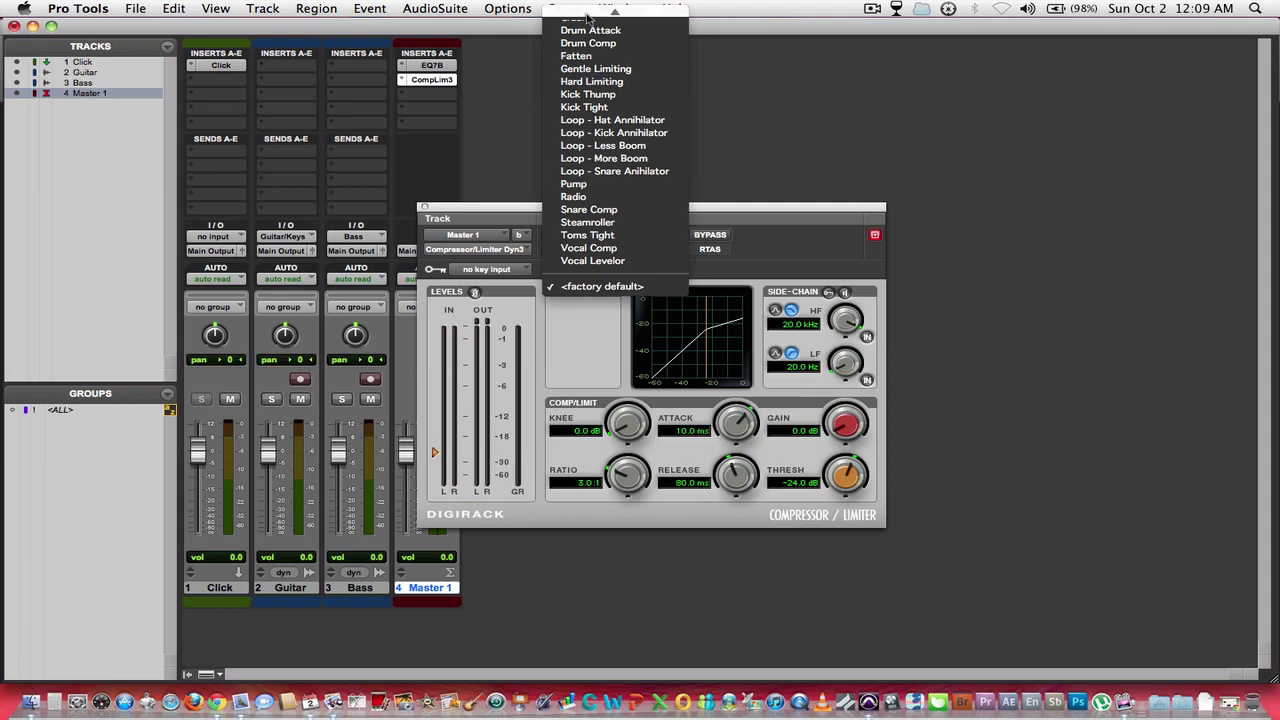
pyautogui.click(588, 53)
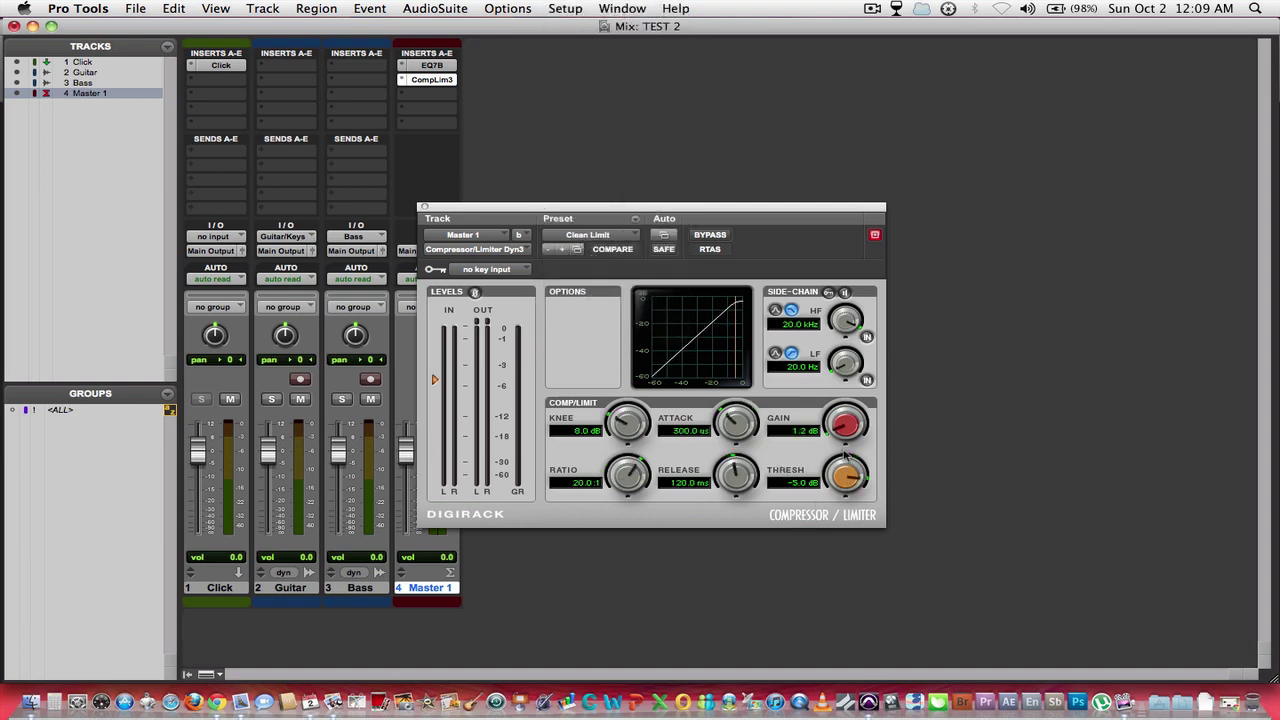
pyautogui.moveTo(845, 432); pyautogui.dragTo(842, 424)
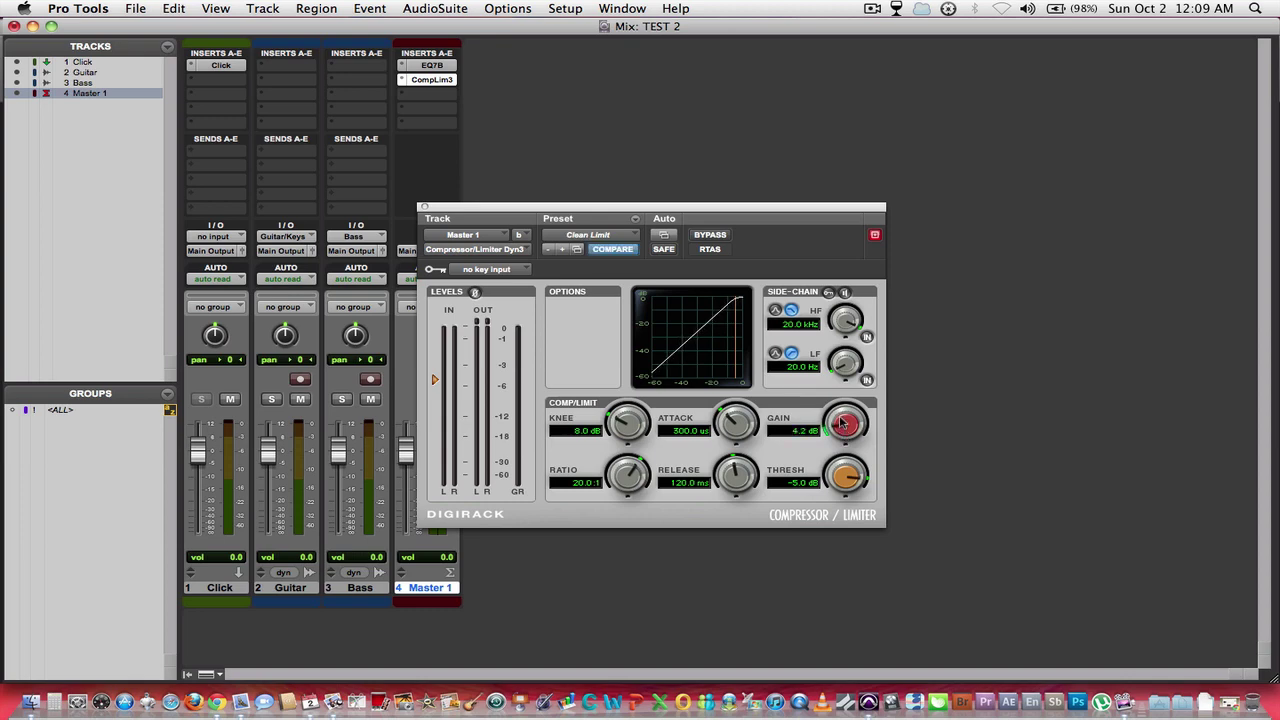
pyautogui.click(424, 207)
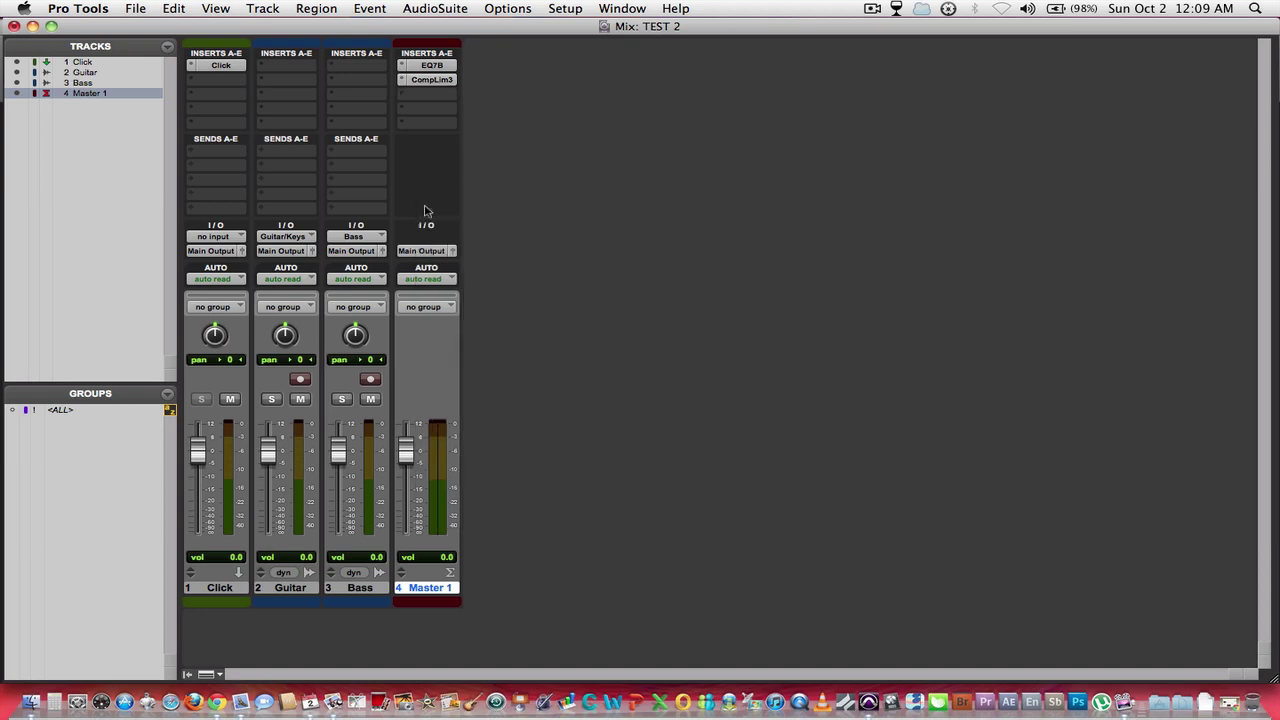
# Remove the plug-in from Master 1's insert slot, leaving no insert.
pyautogui.click(403, 68)
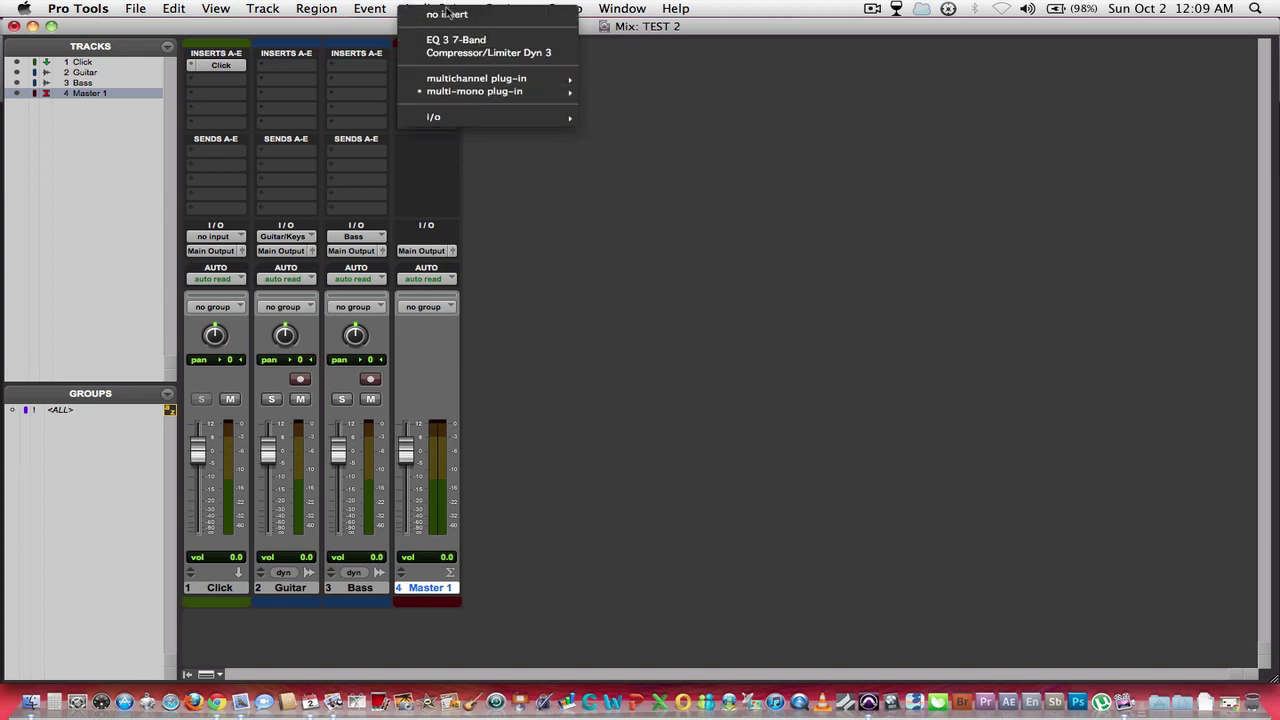
pyautogui.click(448, 14)
pyautogui.click(407, 84)
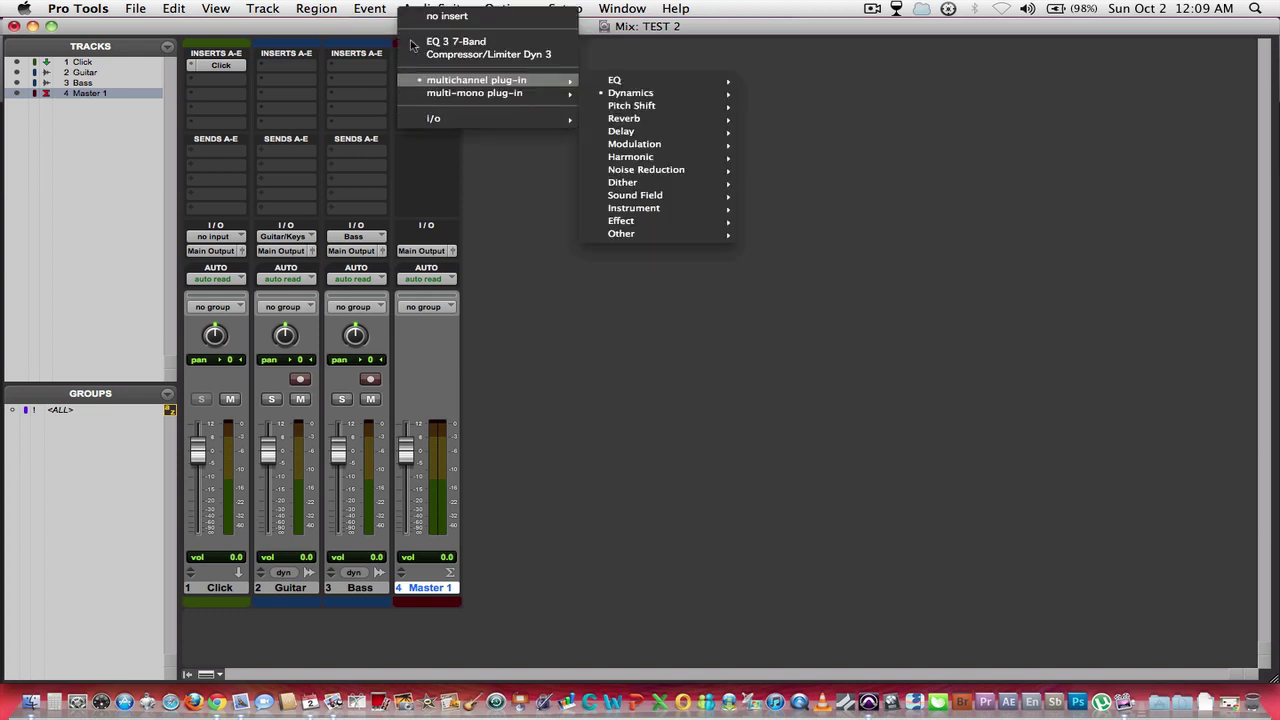
pyautogui.click(440, 17)
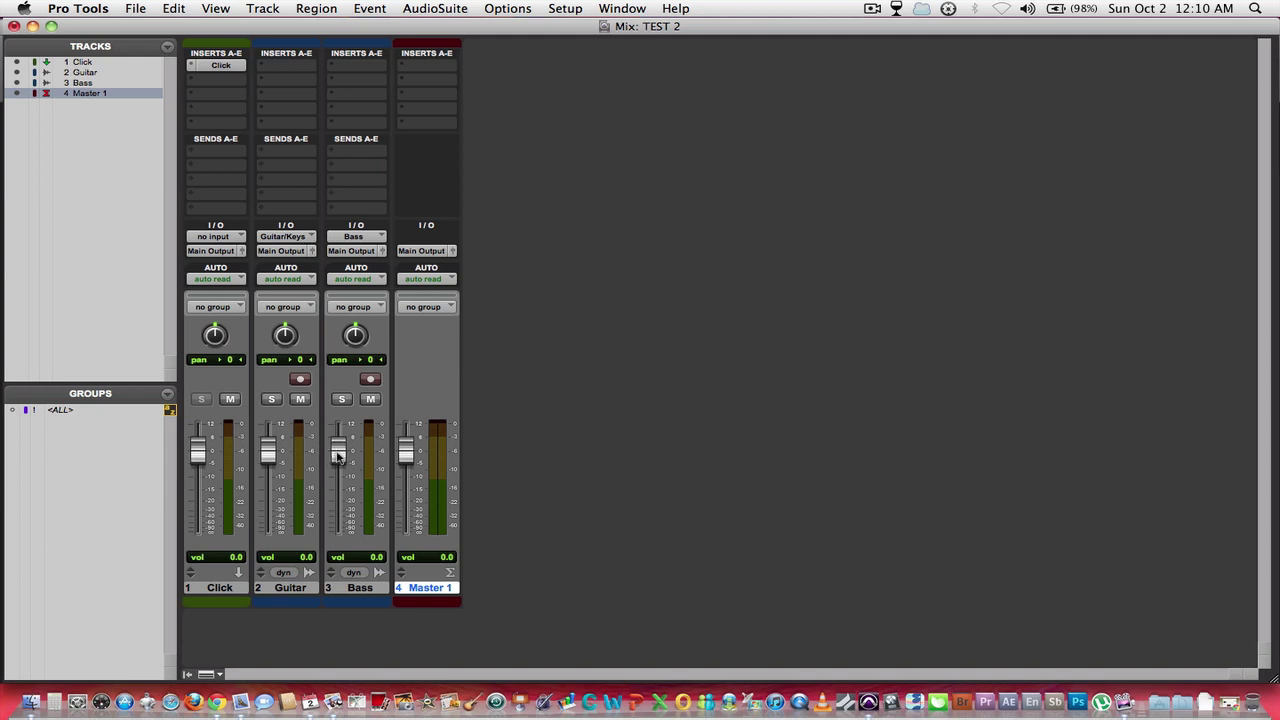
# Move Bass to +4.2 dB and Master 1 to -5.5 dB, then reset Guitar, Bass and Master 1 to 0.0 dB.
pyautogui.moveTo(338, 453); pyautogui.dragTo(267, 437)
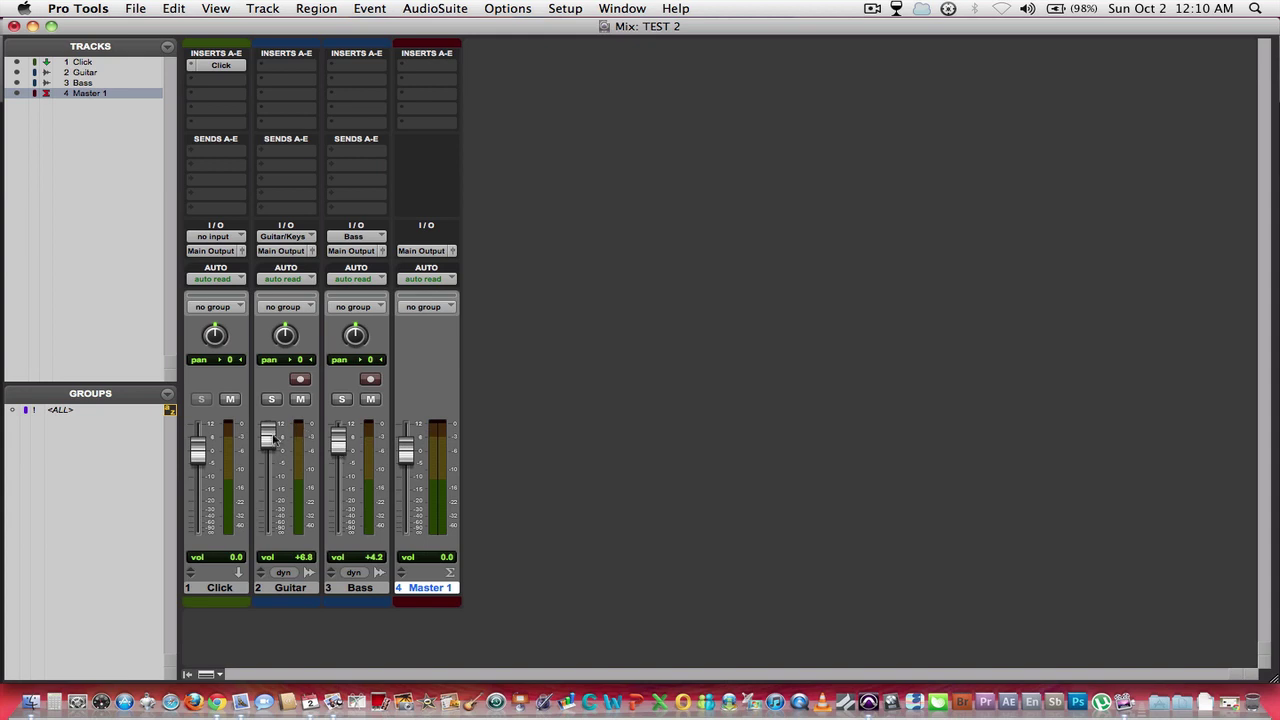
pyautogui.moveTo(407, 452); pyautogui.dragTo(407, 466)
pyautogui.keyDown('alt'); pyautogui.click(270, 444); pyautogui.keyUp('alt')
pyautogui.keyDown('alt'); pyautogui.click(339, 444); pyautogui.keyUp('alt')
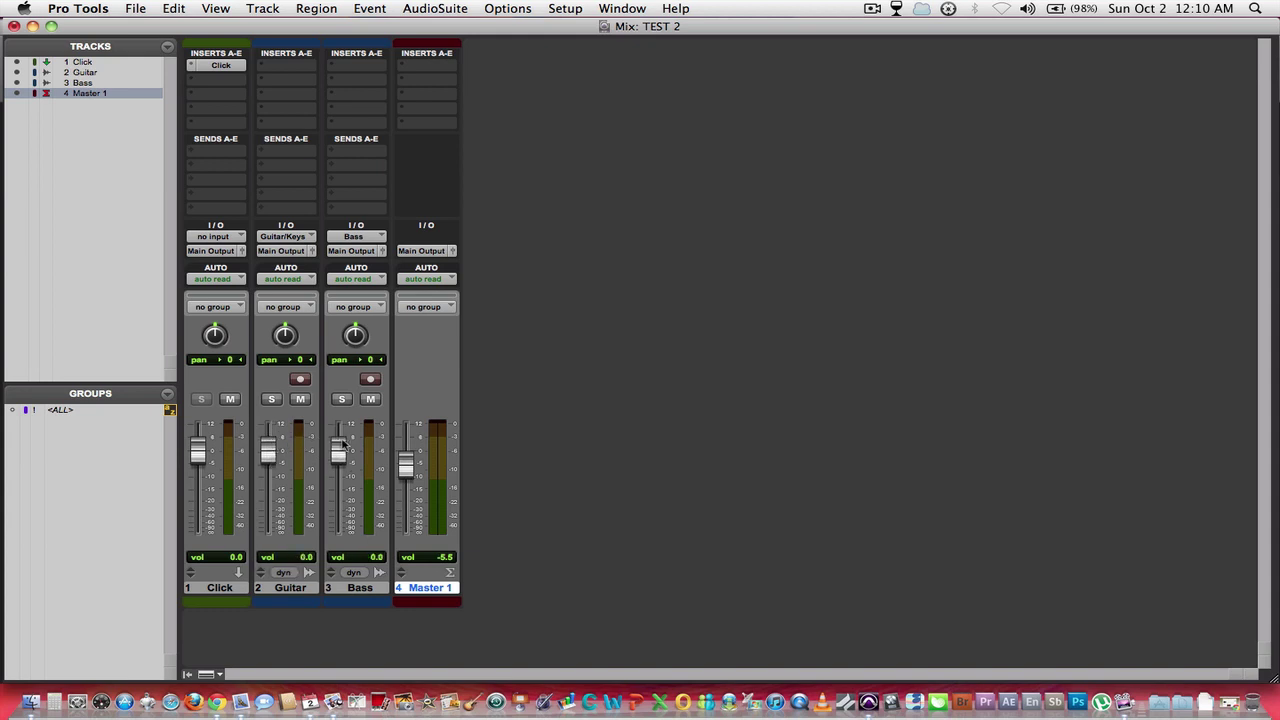
pyautogui.keyDown('alt'); pyautogui.click(407, 467); pyautogui.keyUp('alt')
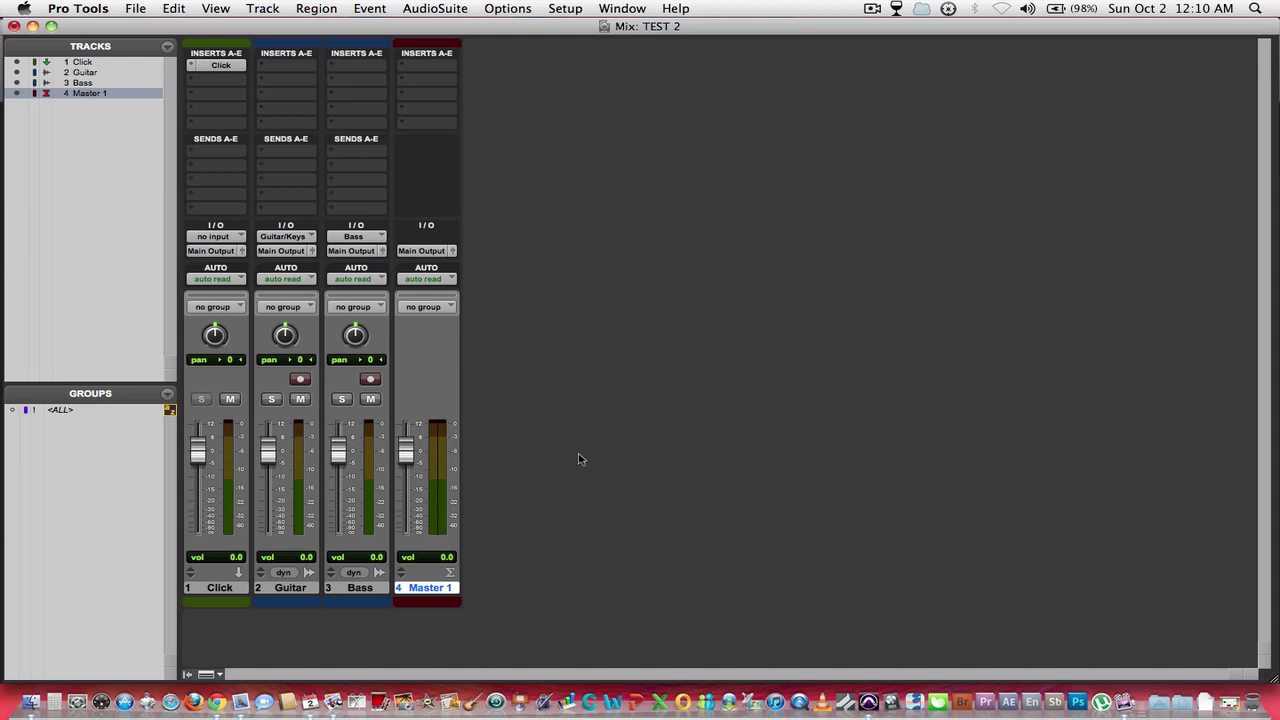